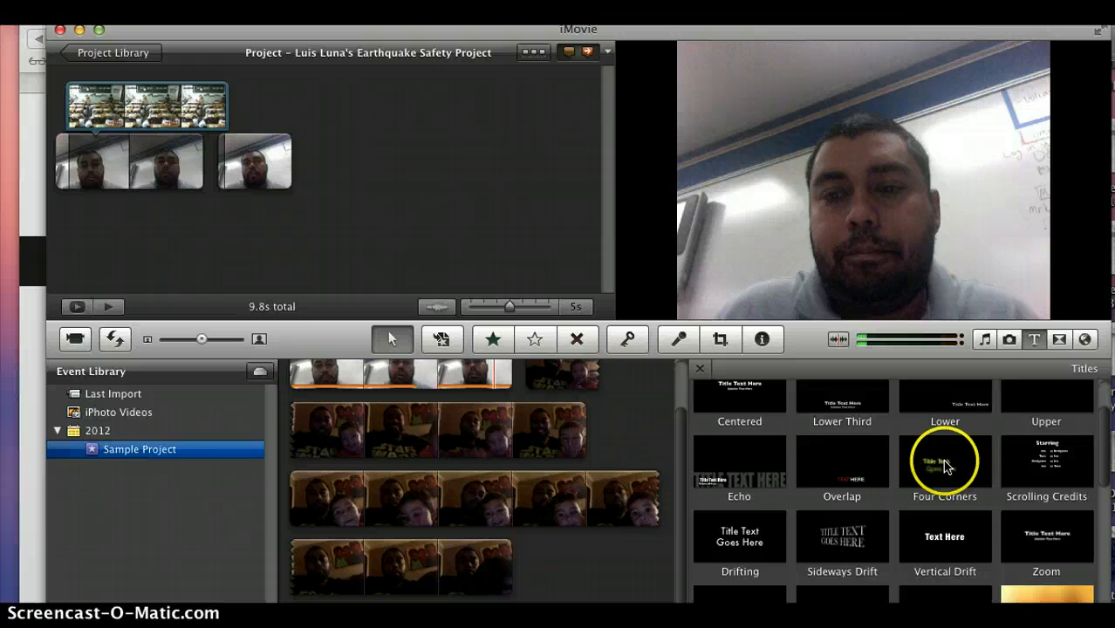
Add a Sideways Drift title at the very start of the project, before the first clip, on the Curtain background
scroll(859, 460, down, 2)
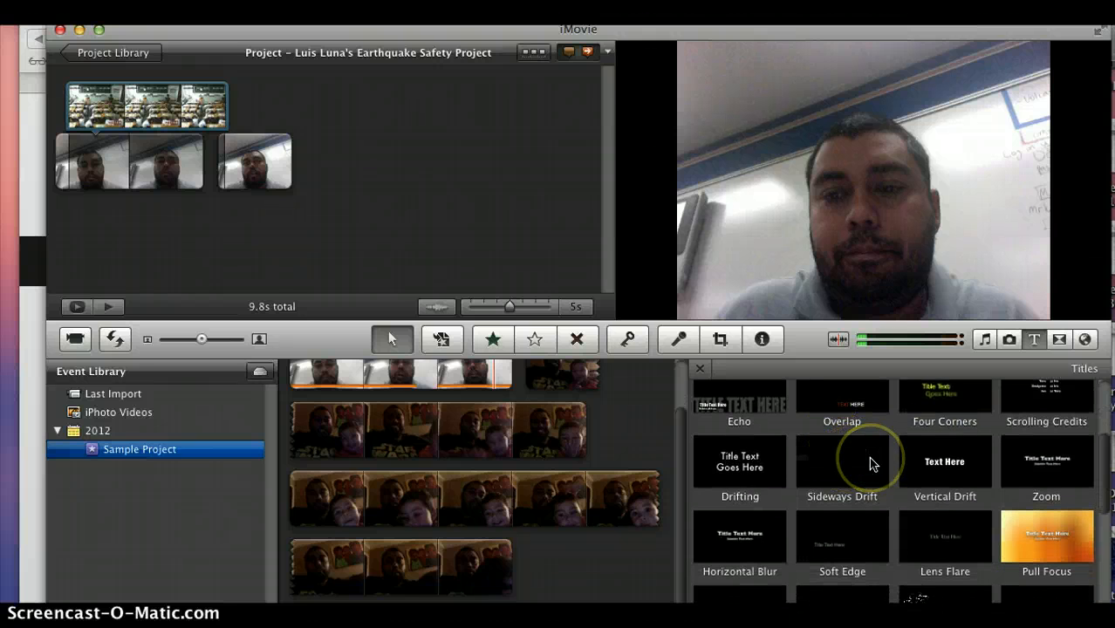
scroll(869, 464, down, 3)
scroll(870, 462, down, 1)
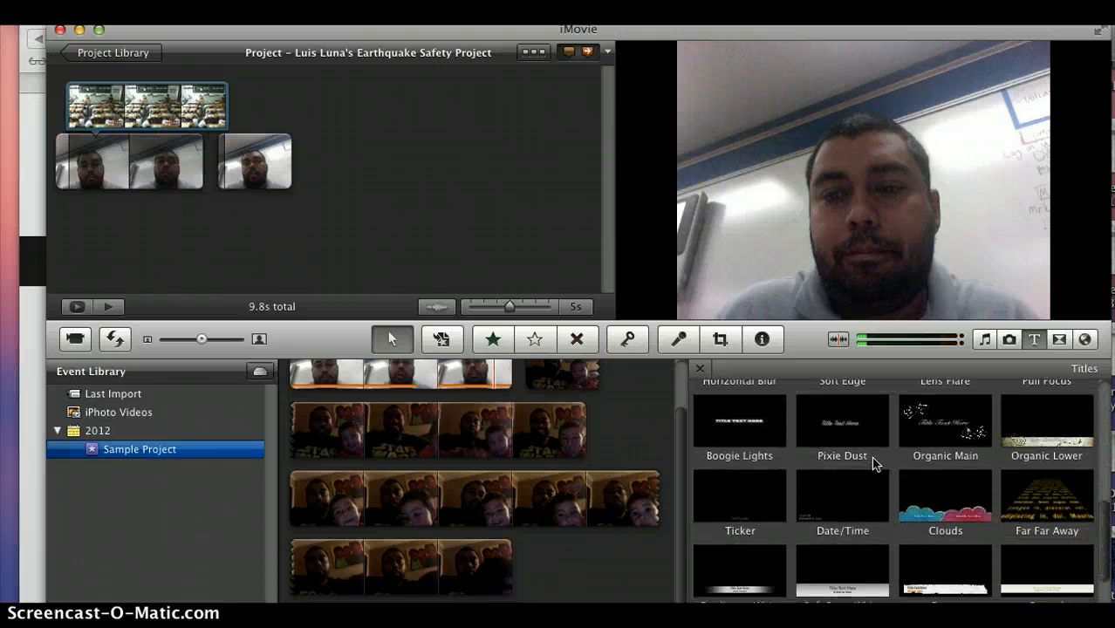
drag(938, 476, 914, 500)
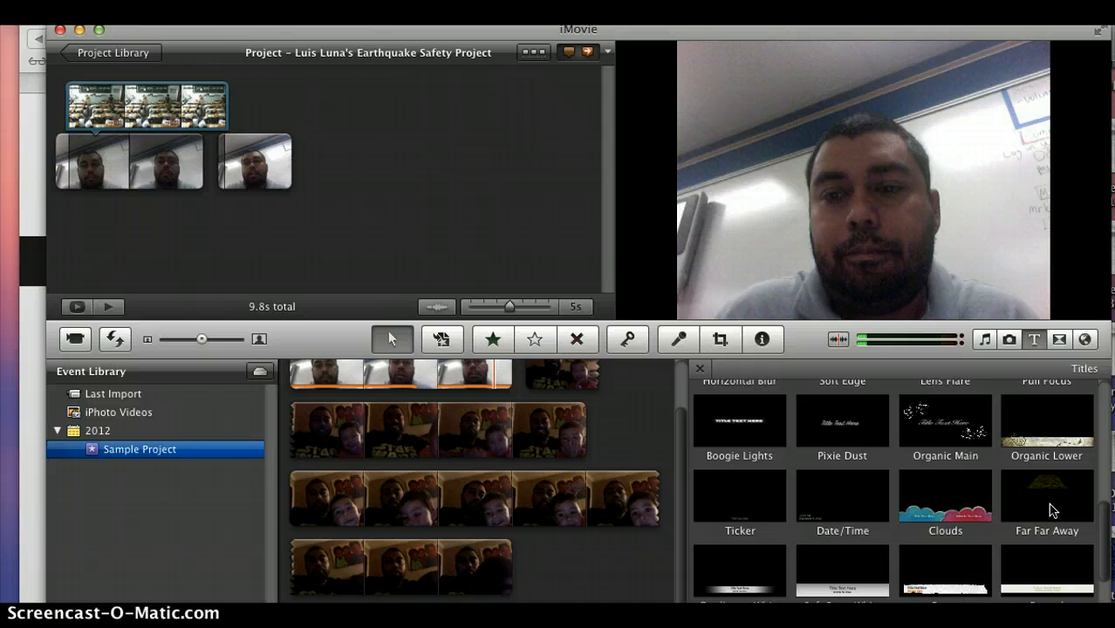
scroll(1051, 510, up, 5)
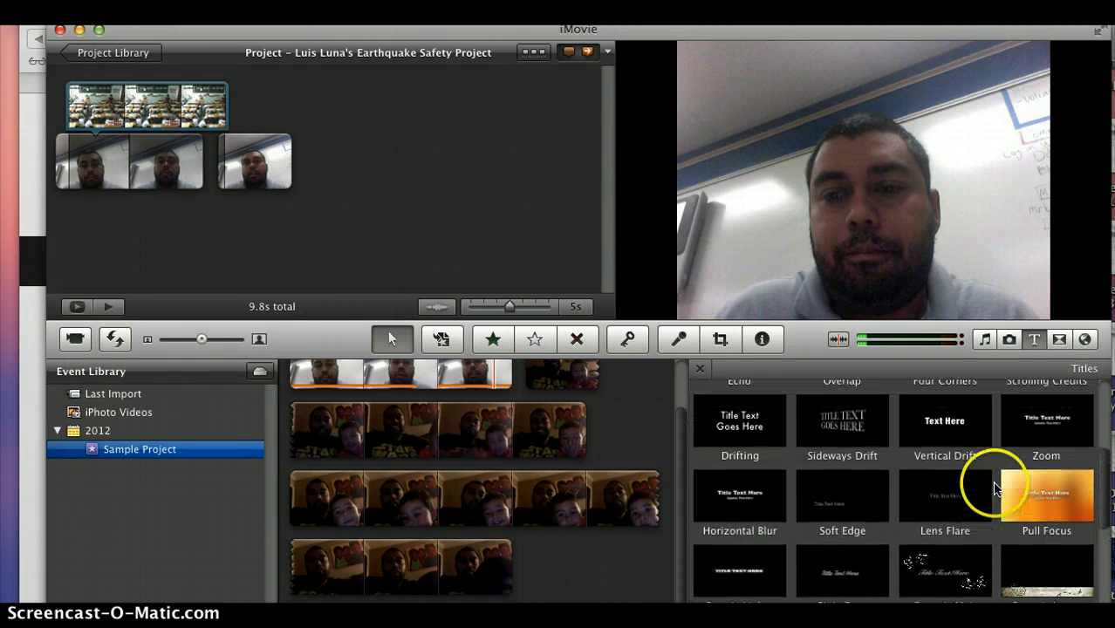
click(853, 428)
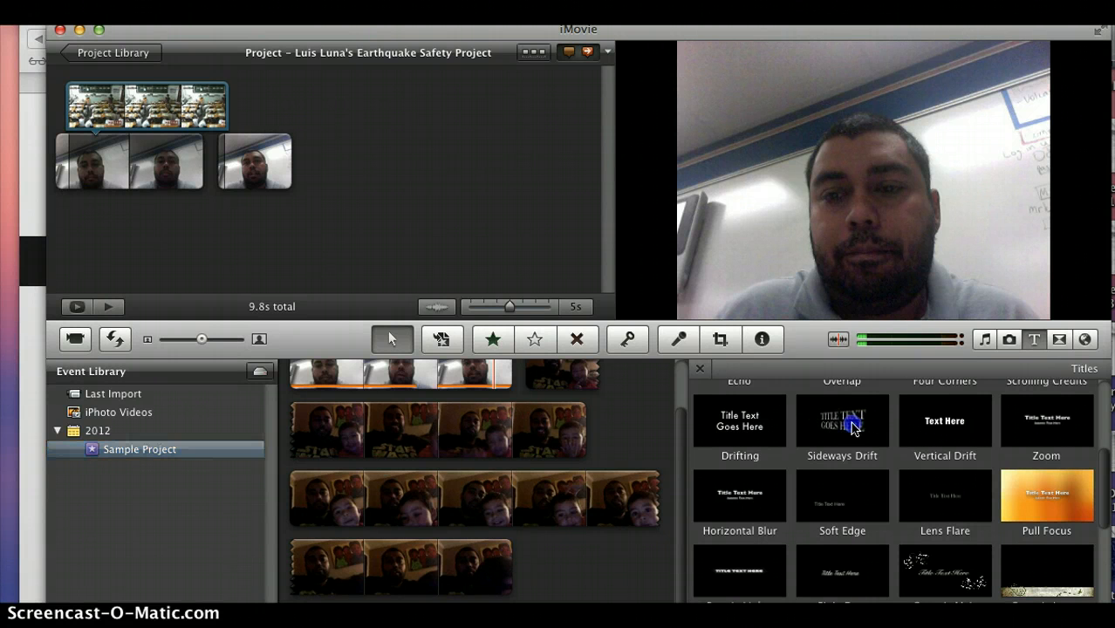
drag(791, 405, 49, 175)
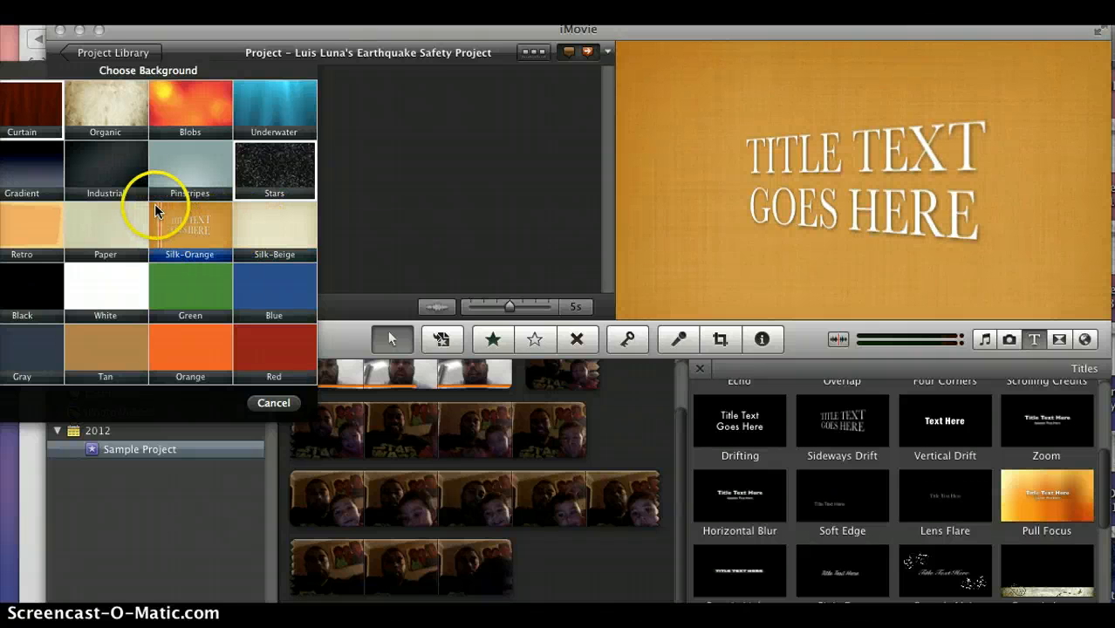
click(35, 132)
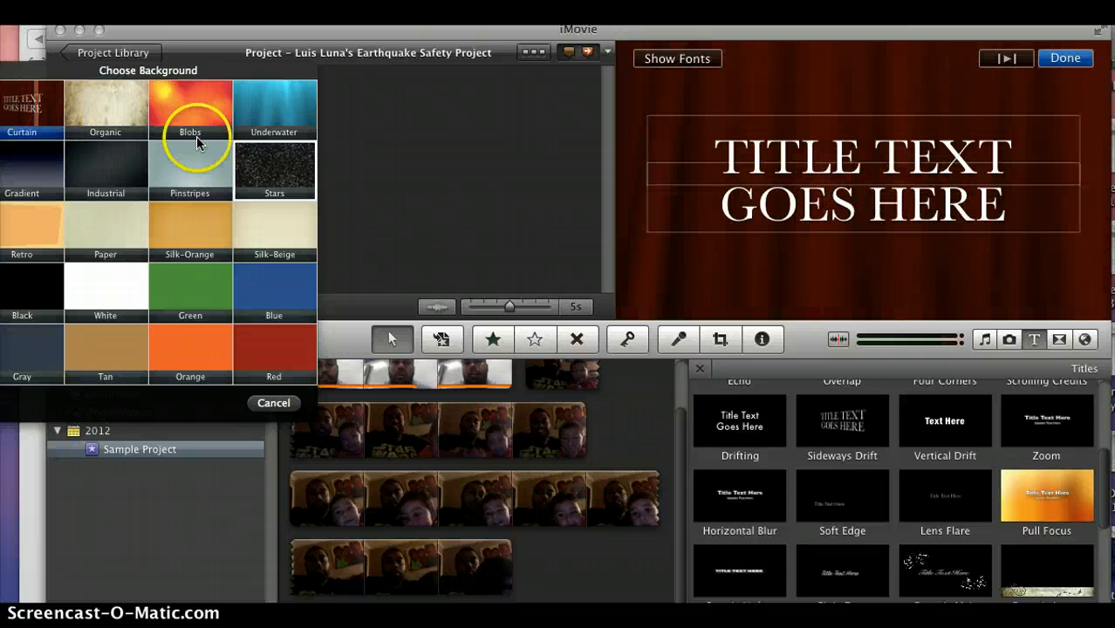
Replace the title's first line with "Earthquake Safety Video"
click(758, 150)
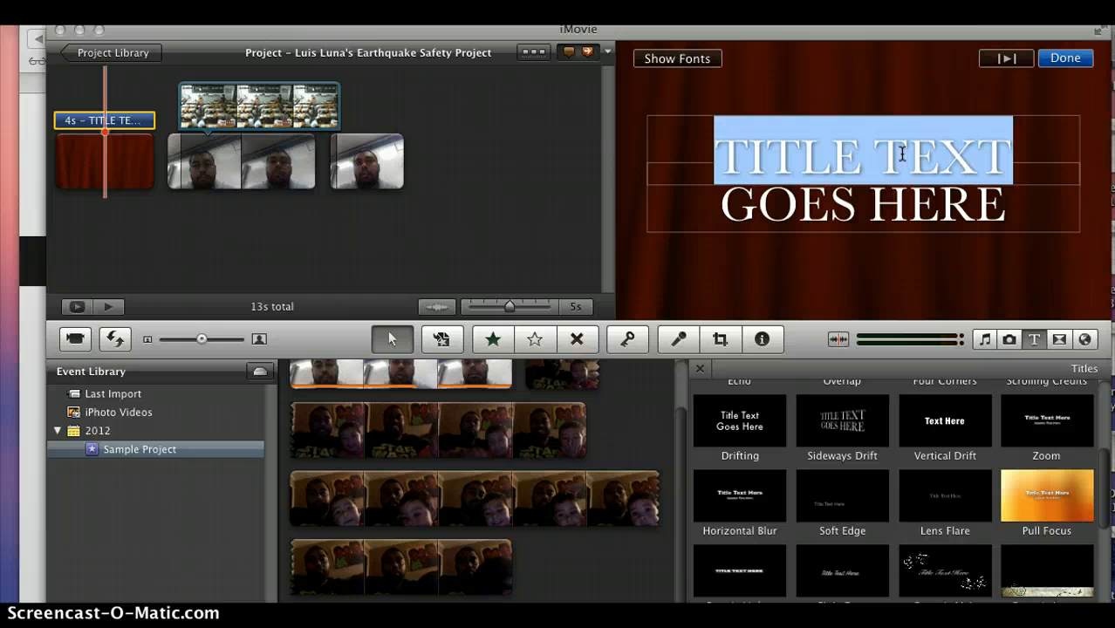
text(Mr)
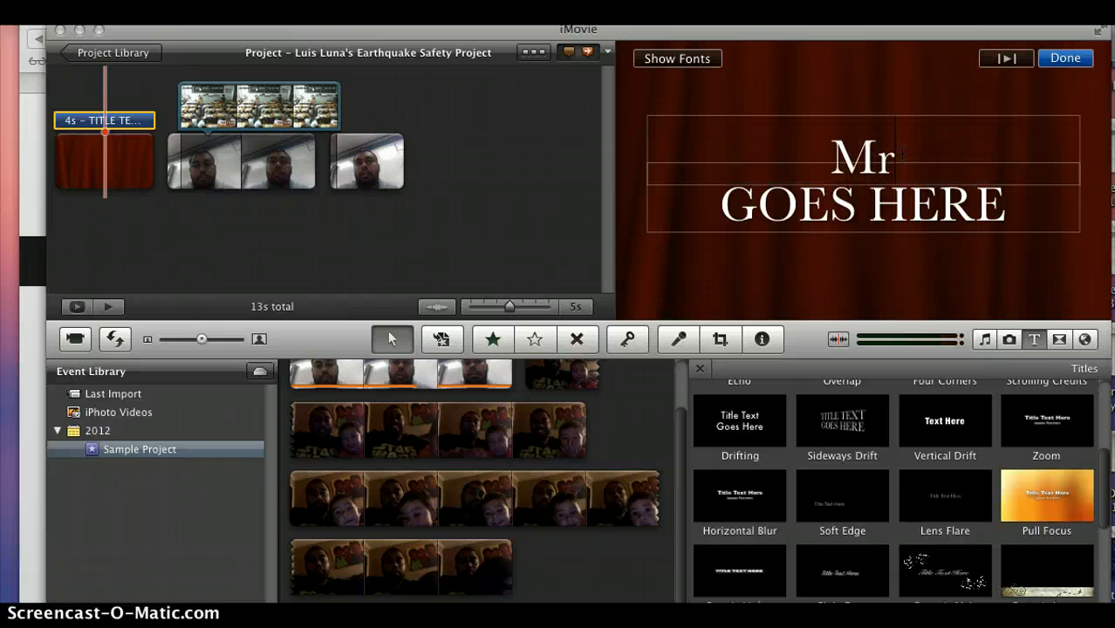
key(BackSpace)
key(BackSpace)
text(Earthq)
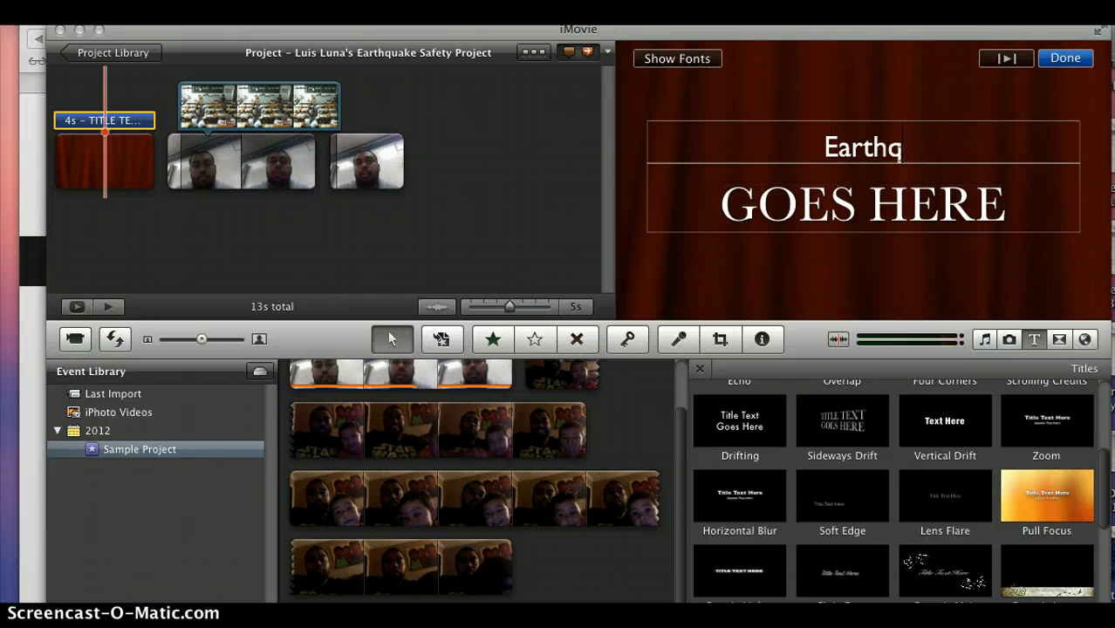
text(uake Saftet)
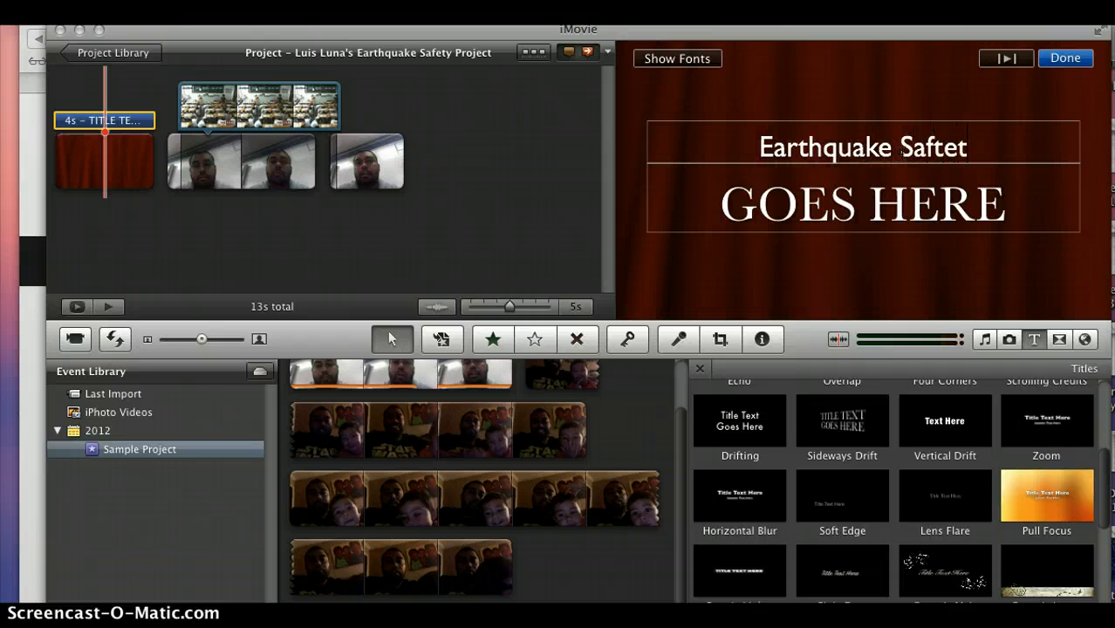
key(BackSpace)
key(BackSpace)
key(BackSpace)
text(ety Video)
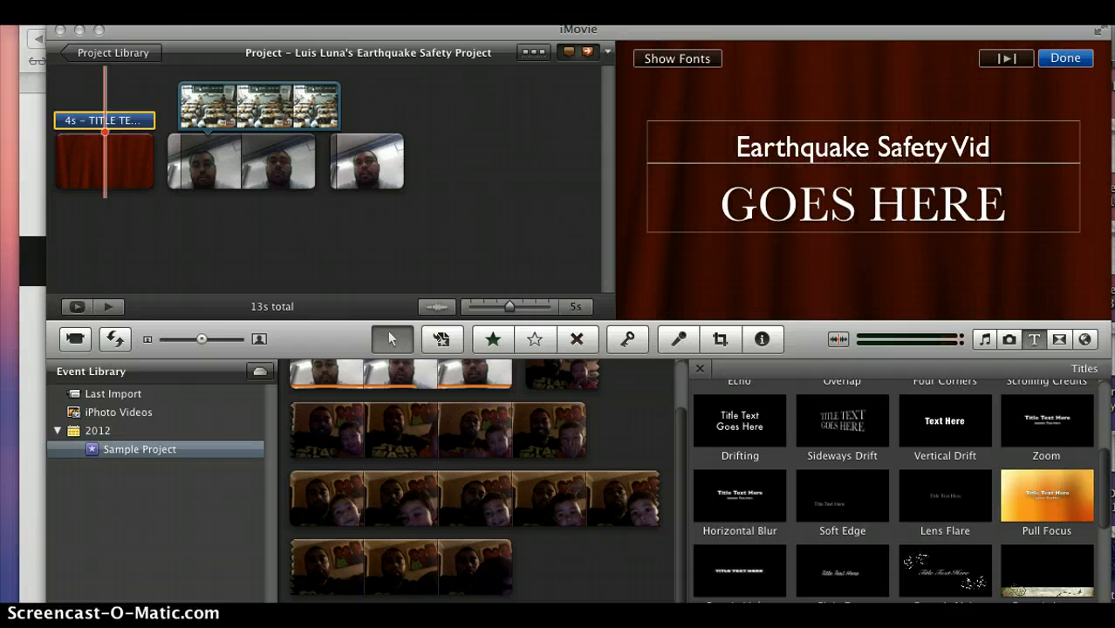
Replace the title's second line with "Strategies you should know!"
click(885, 207)
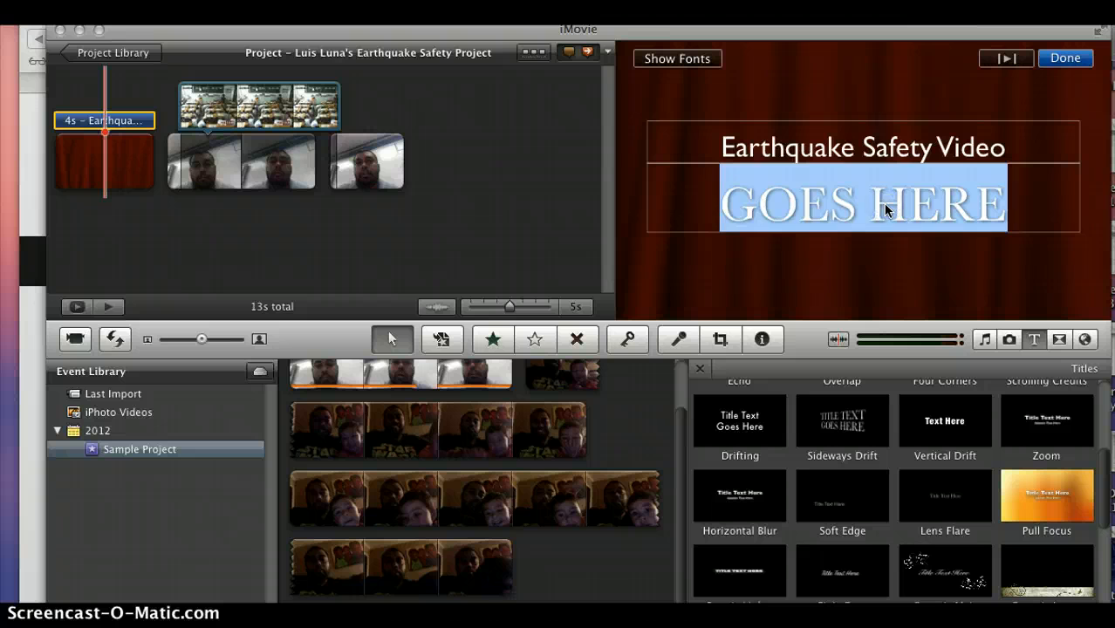
text(Strategies t)
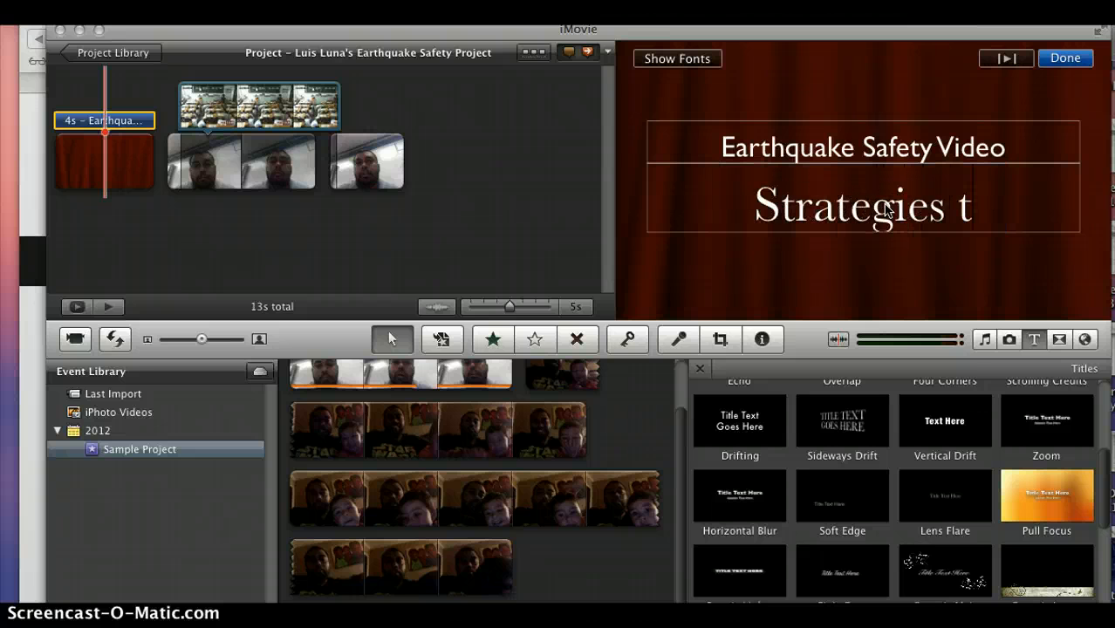
text(o)
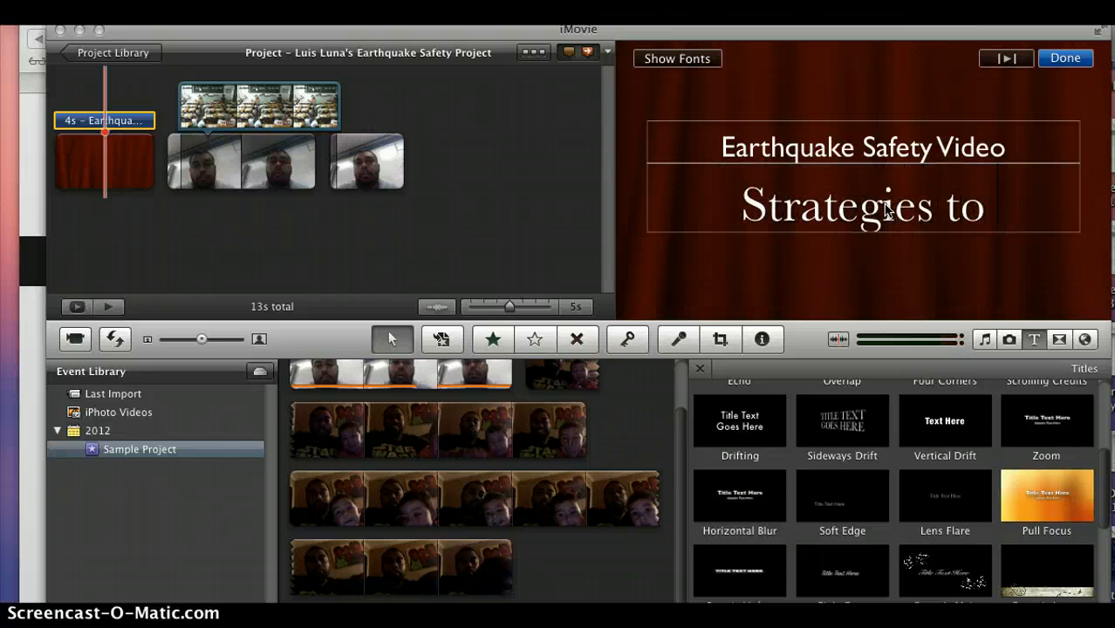
key(BackSpace)
key(BackSpace)
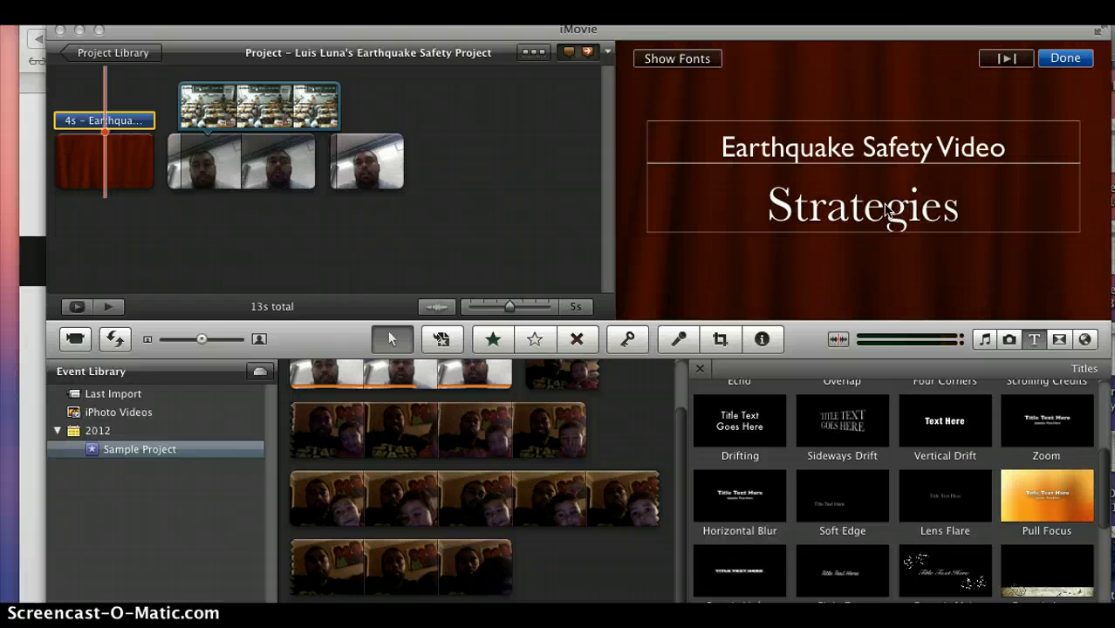
text(you should)
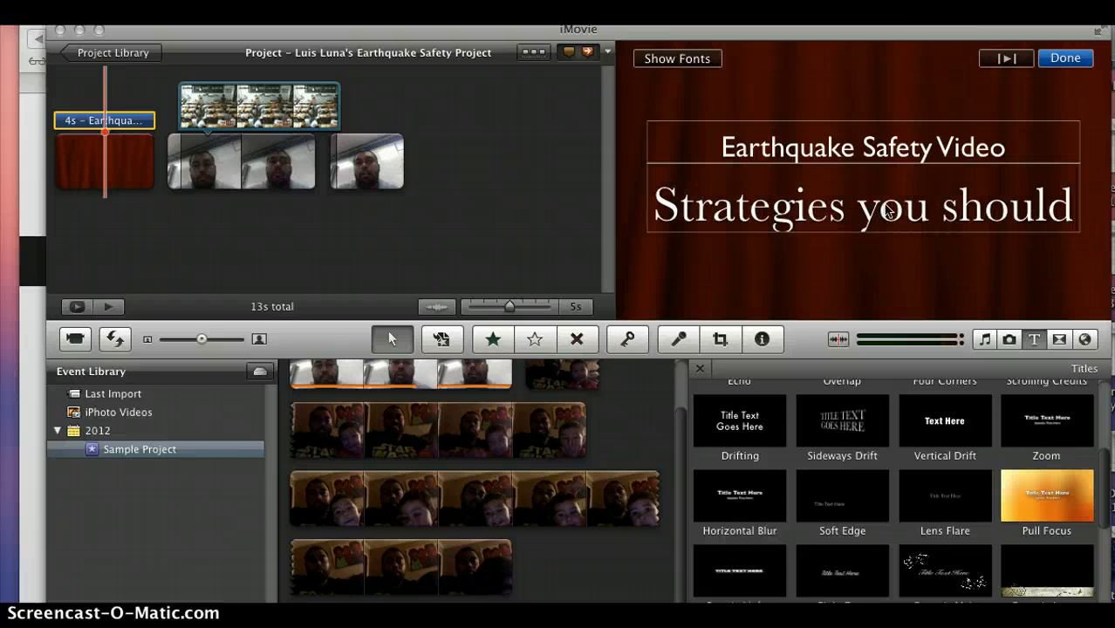
key(super+a)
text(know)
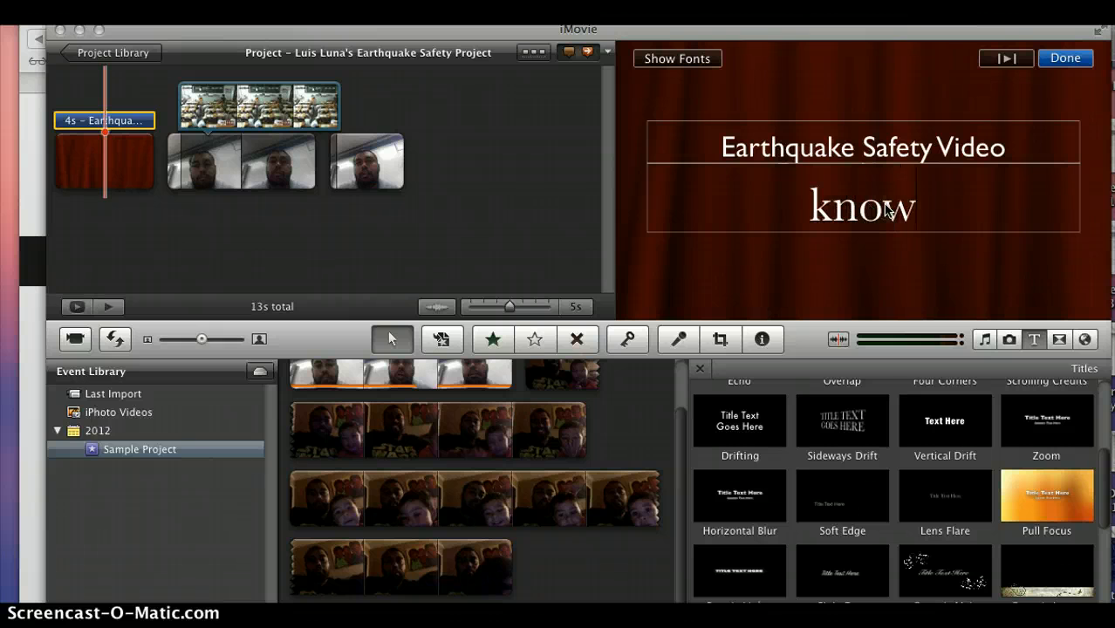
text(!)
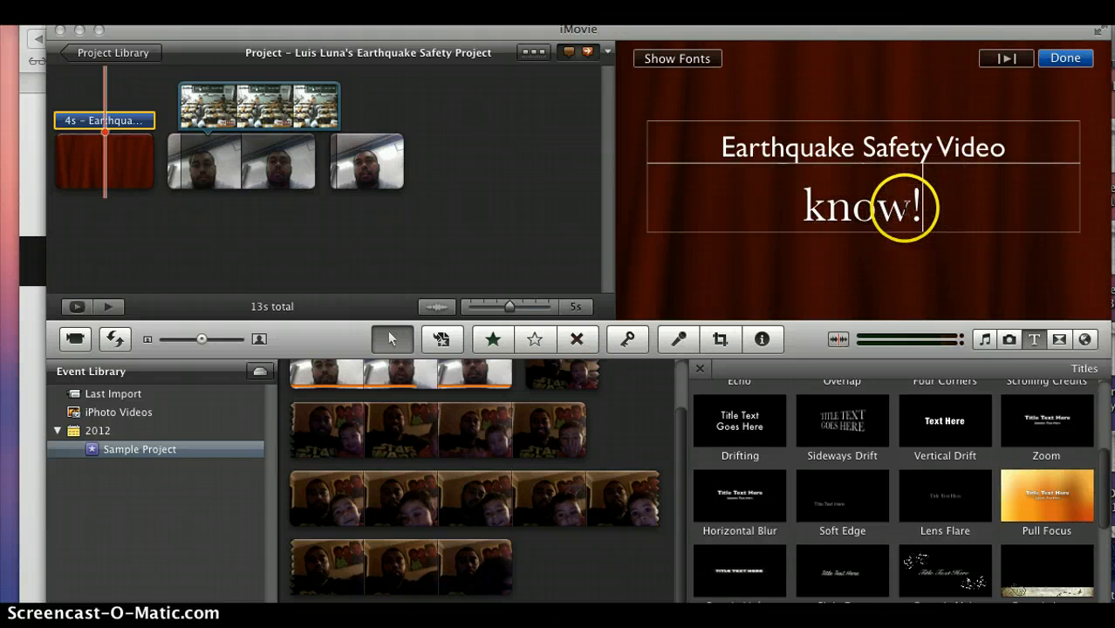
Format both title lines in Sign Painter House Script with the golden-yellow colour and size 3, and close the font chooser
click(703, 61)
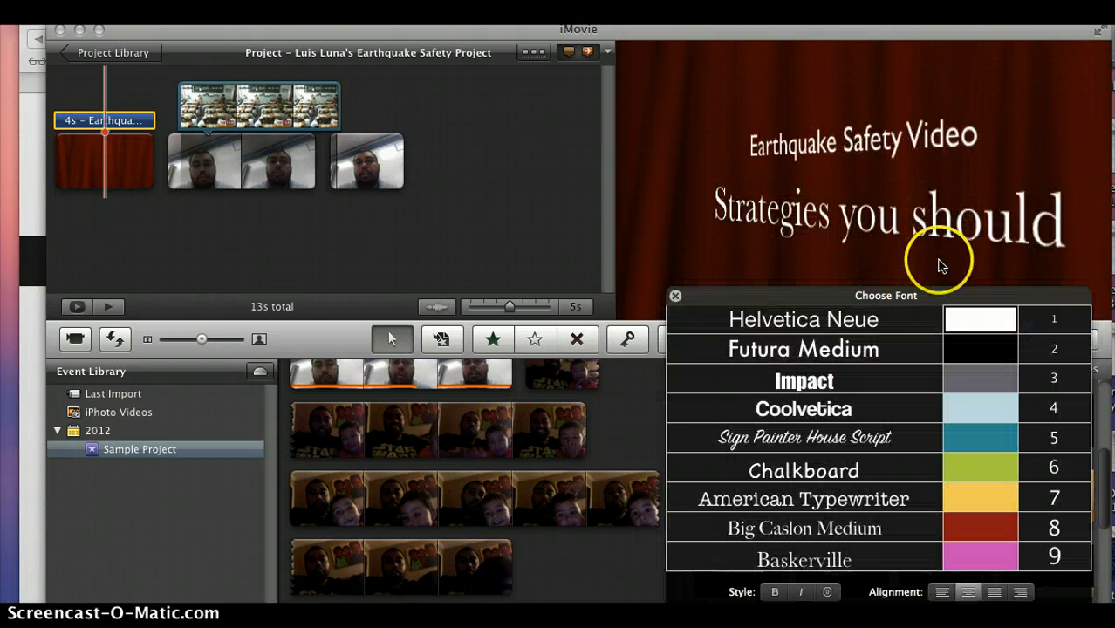
click(846, 348)
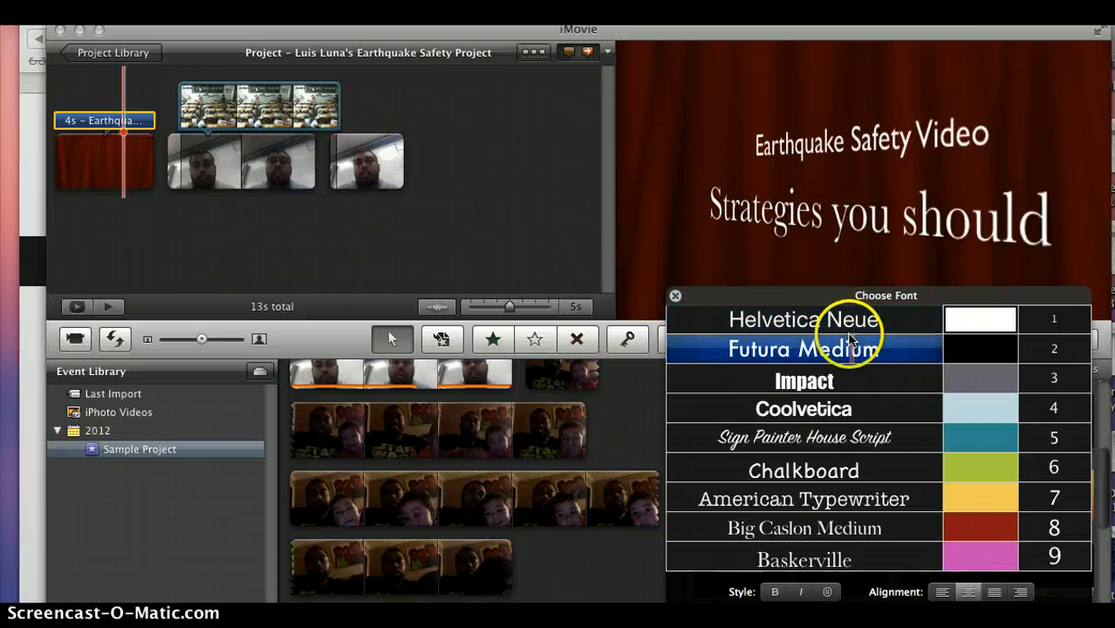
click(808, 404)
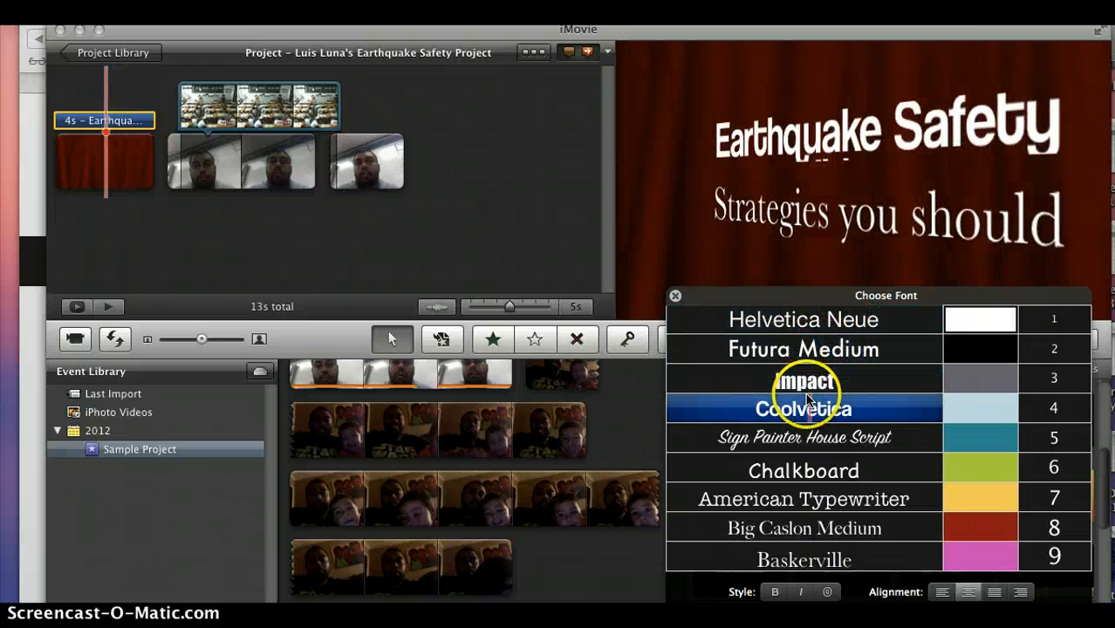
click(810, 434)
click(949, 403)
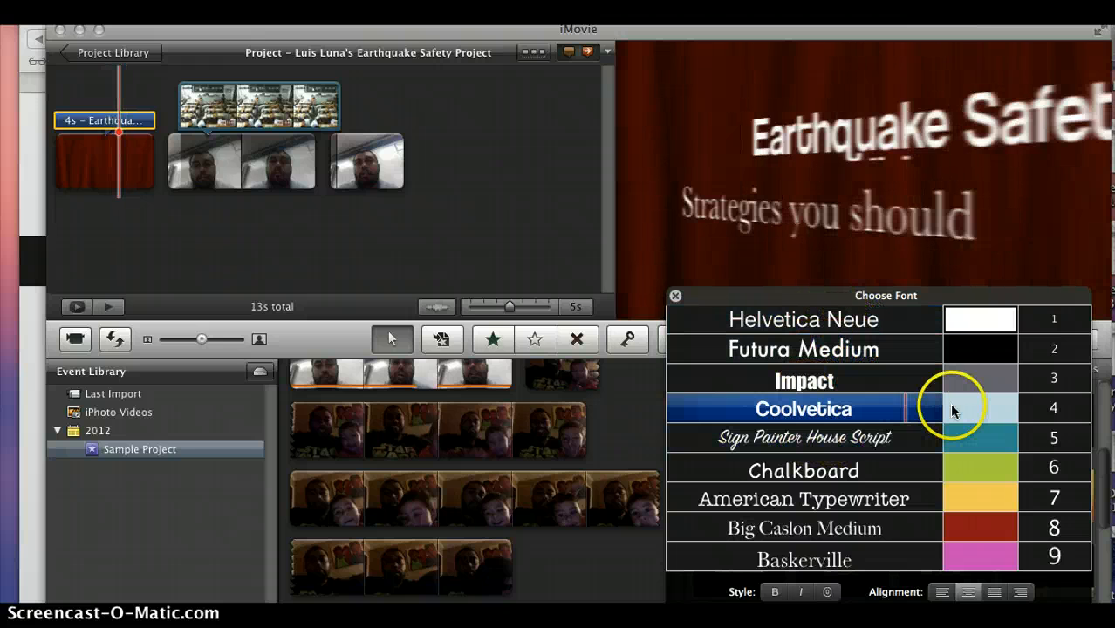
click(881, 434)
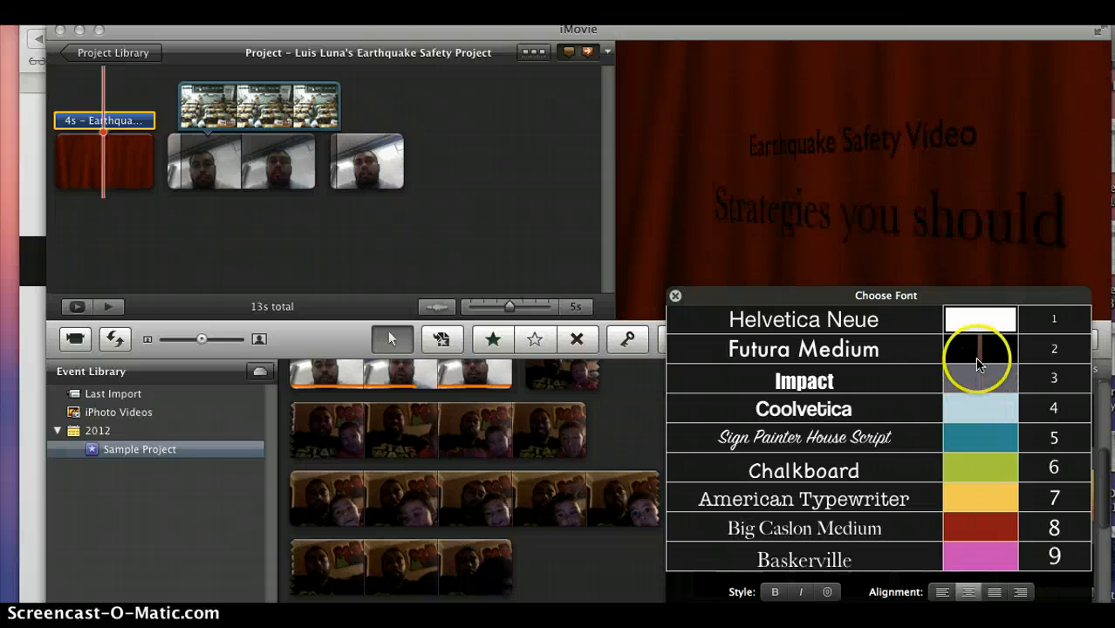
click(1056, 378)
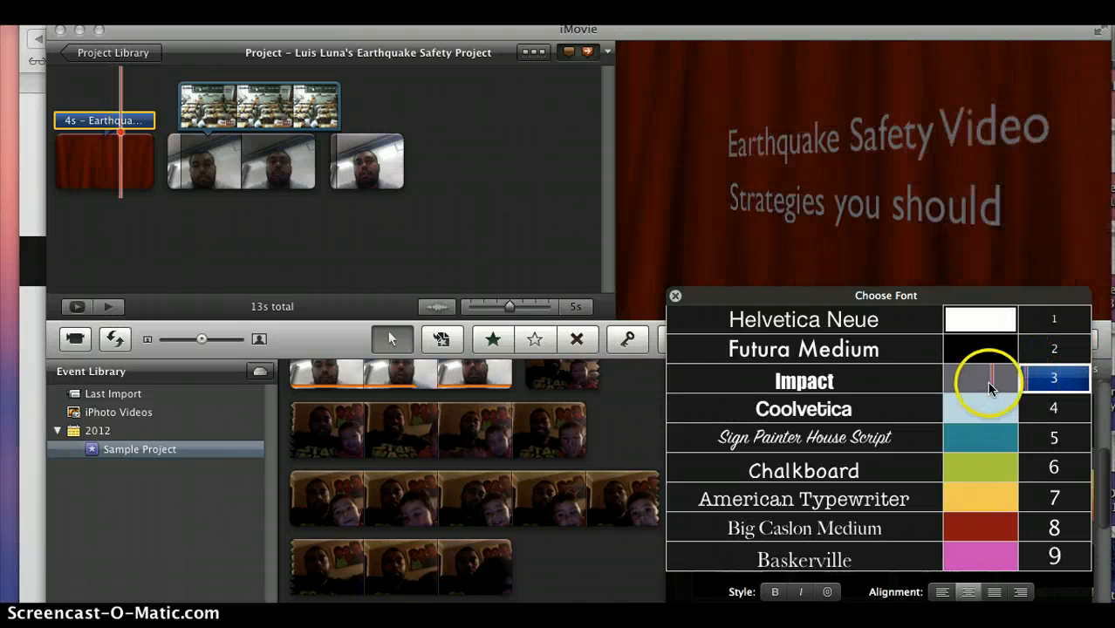
click(1005, 488)
click(890, 441)
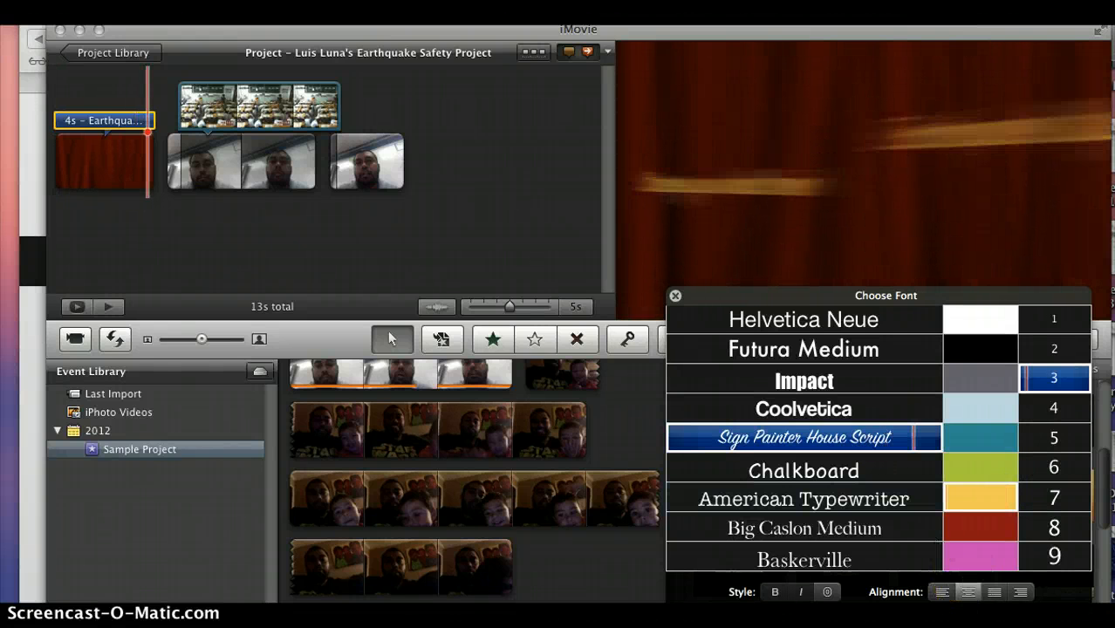
click(774, 591)
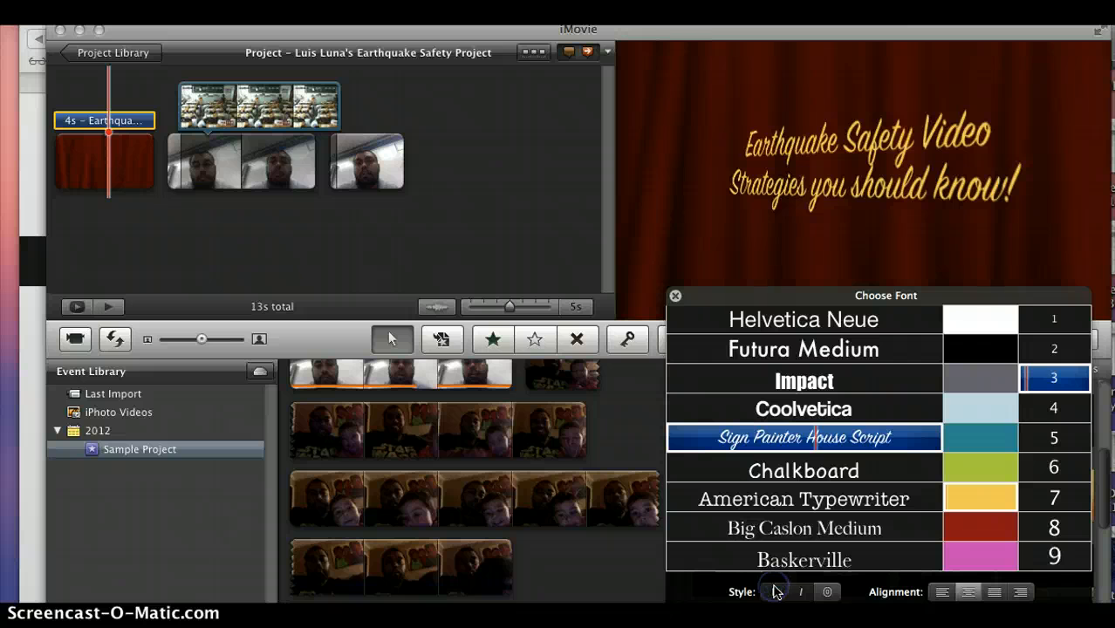
click(775, 591)
click(1057, 617)
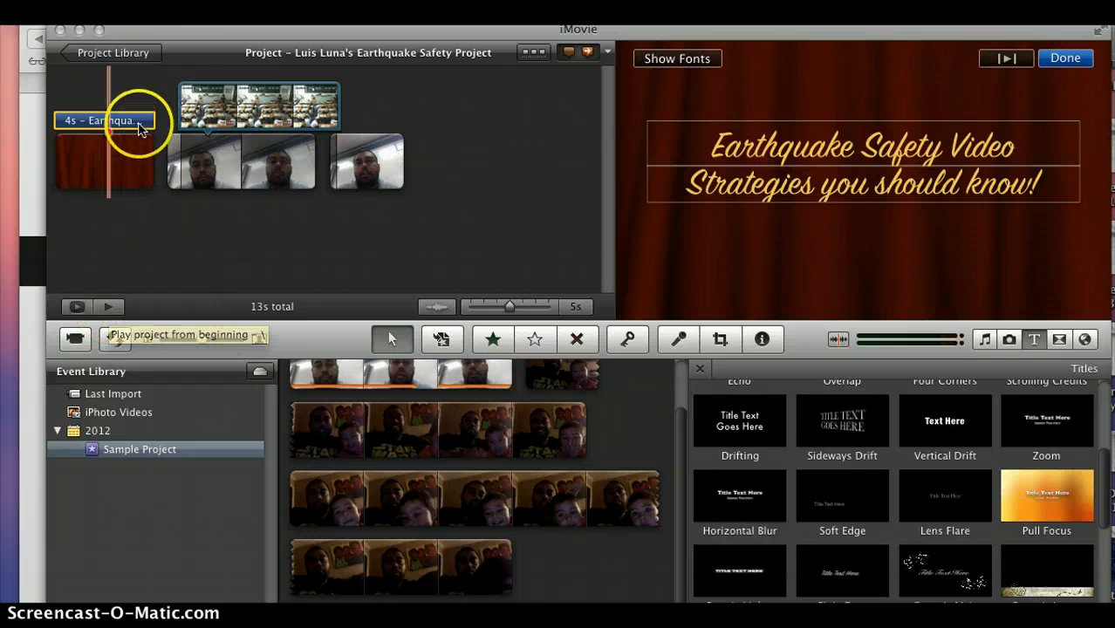
Check the opening title's duration and title style in its Inspector, and close it without changes
click(159, 200)
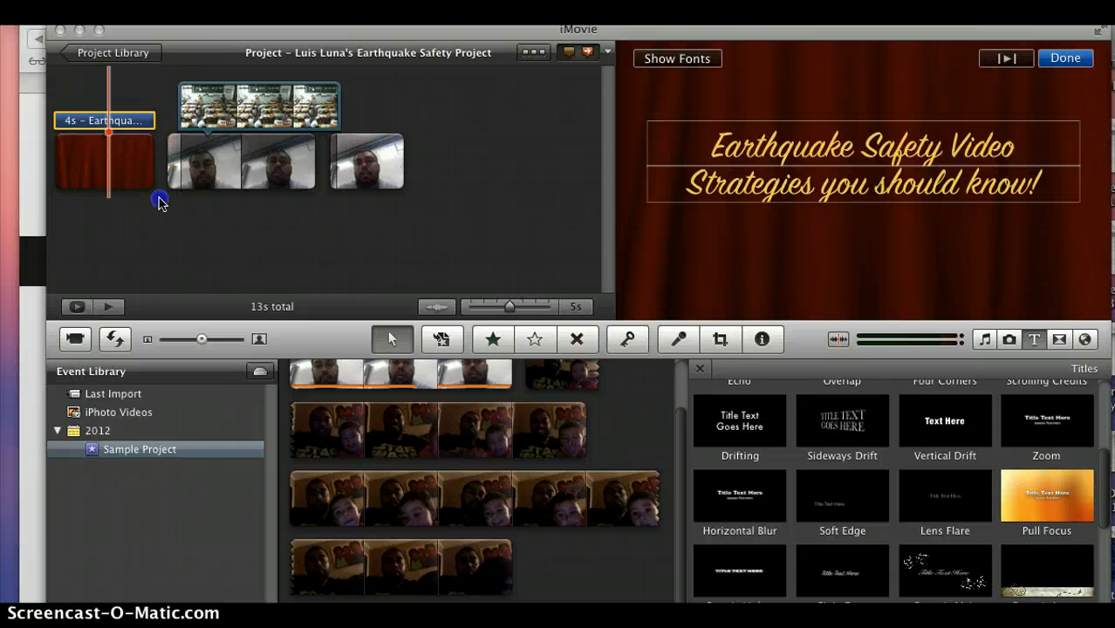
double_click(137, 122)
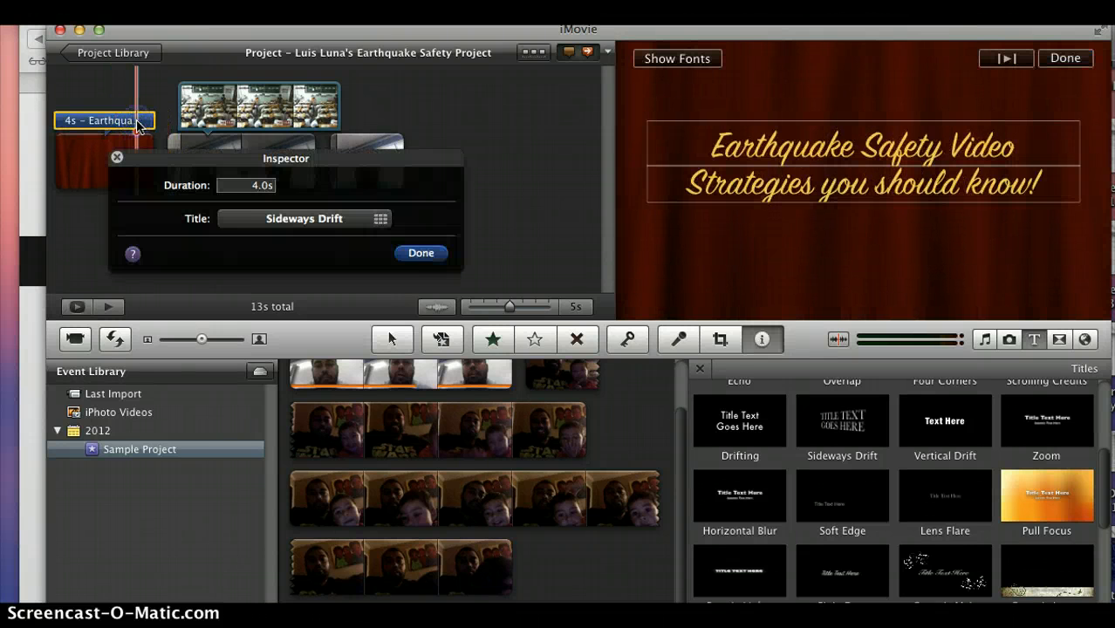
click(424, 252)
click(761, 156)
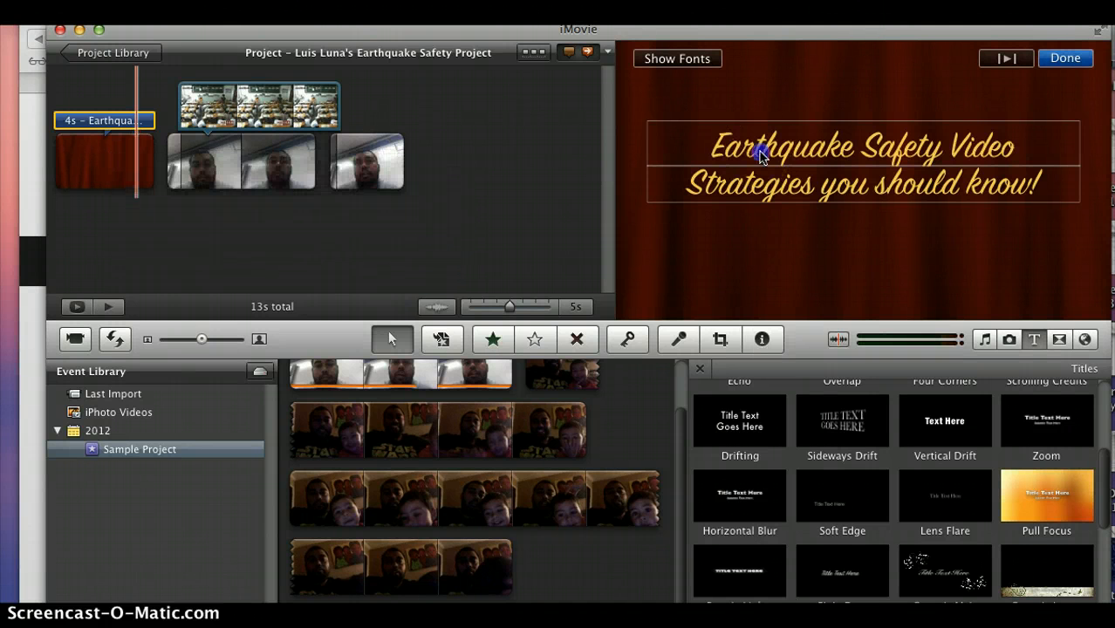
click(765, 194)
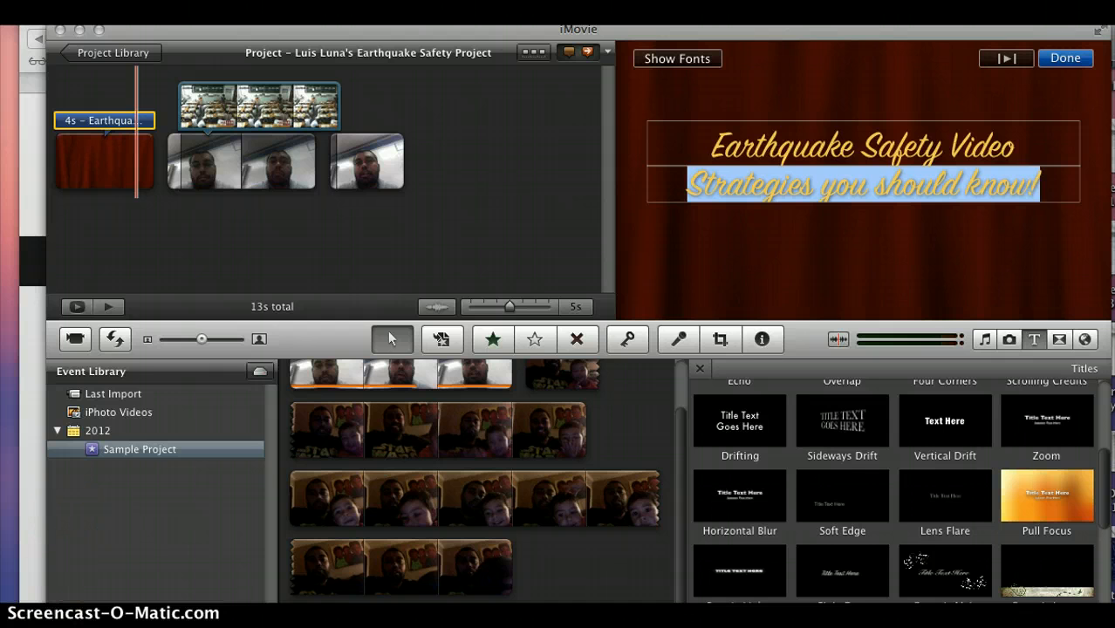
right_click(117, 122)
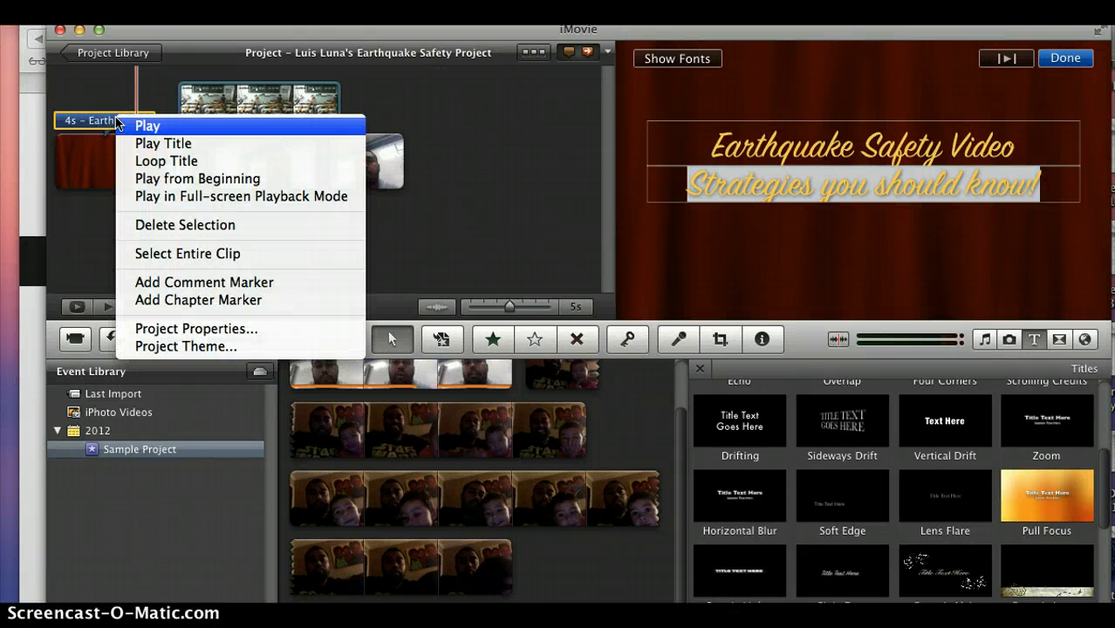
click(97, 125)
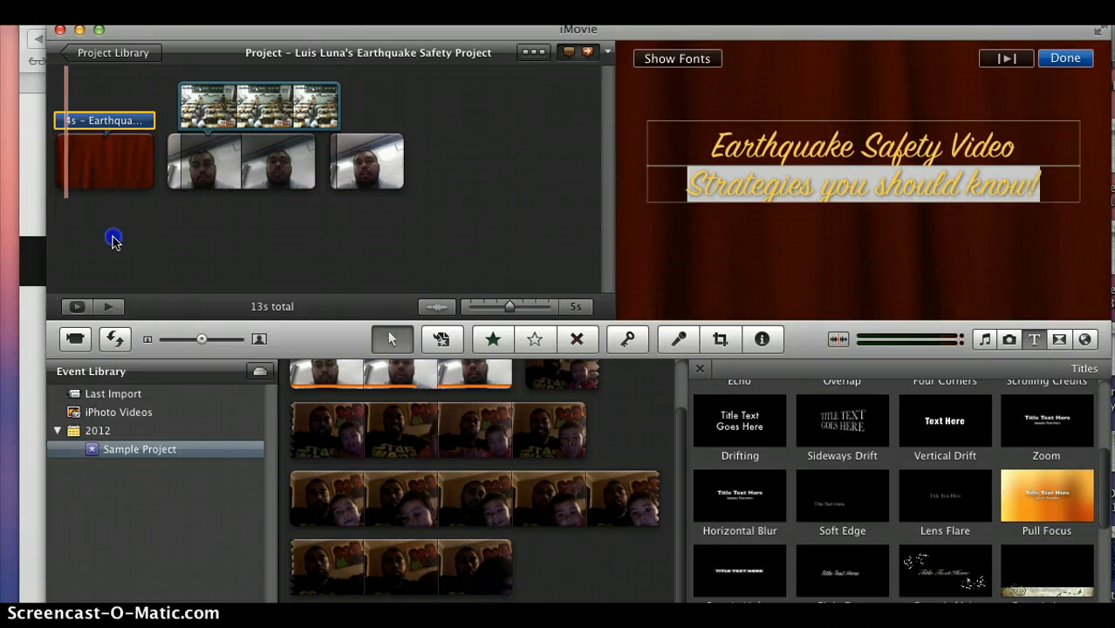
click(113, 240)
click(93, 125)
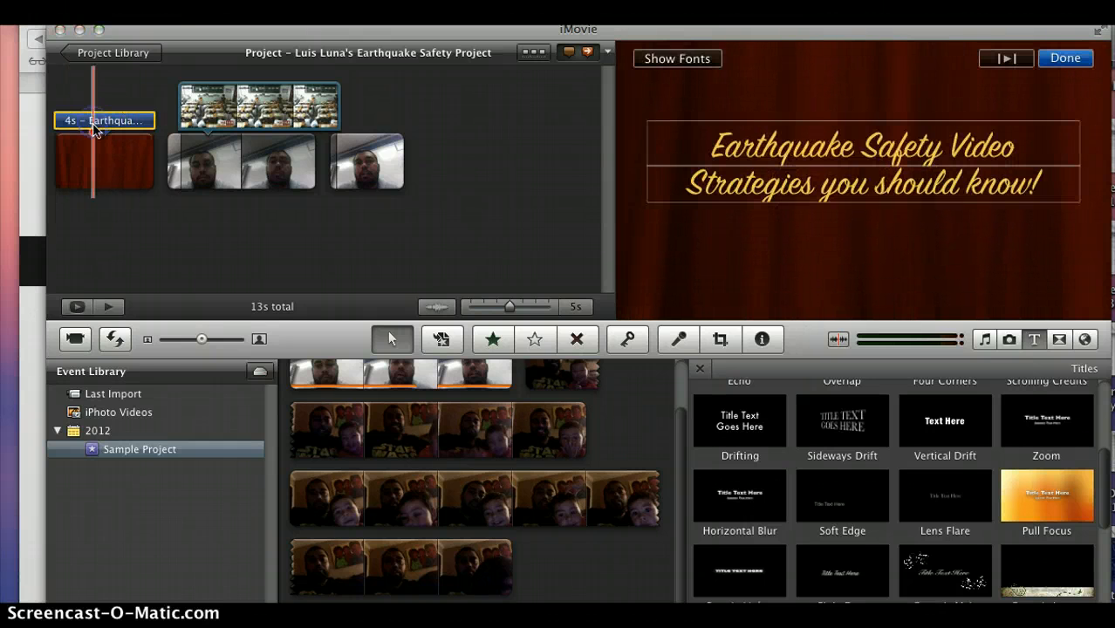
Set the duration of the opening title's curtain background clip to 6 seconds
click(137, 237)
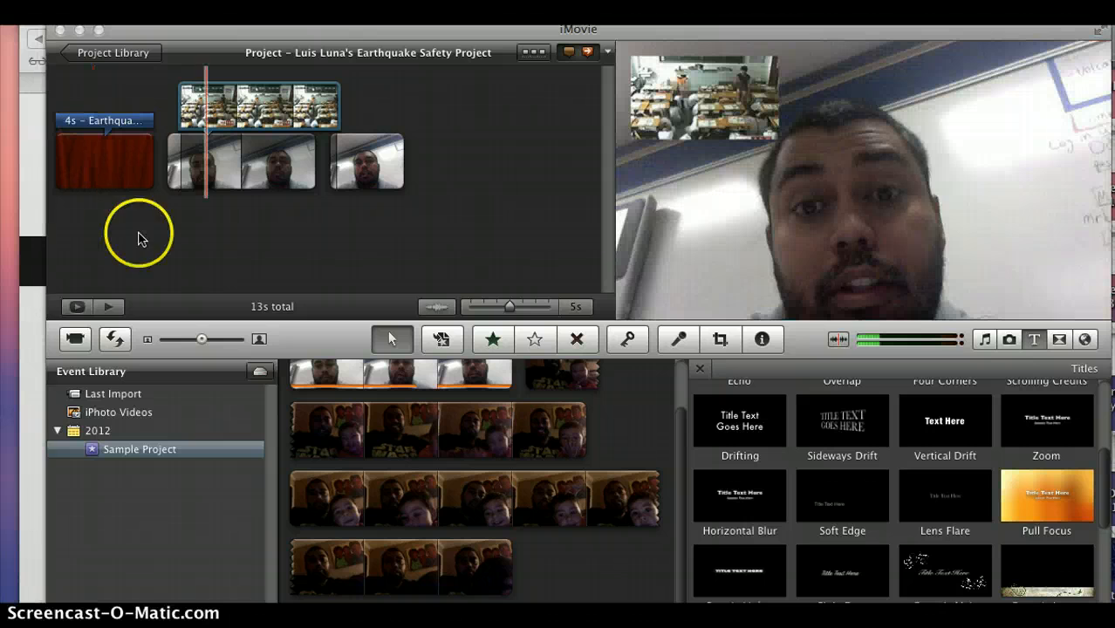
click(128, 178)
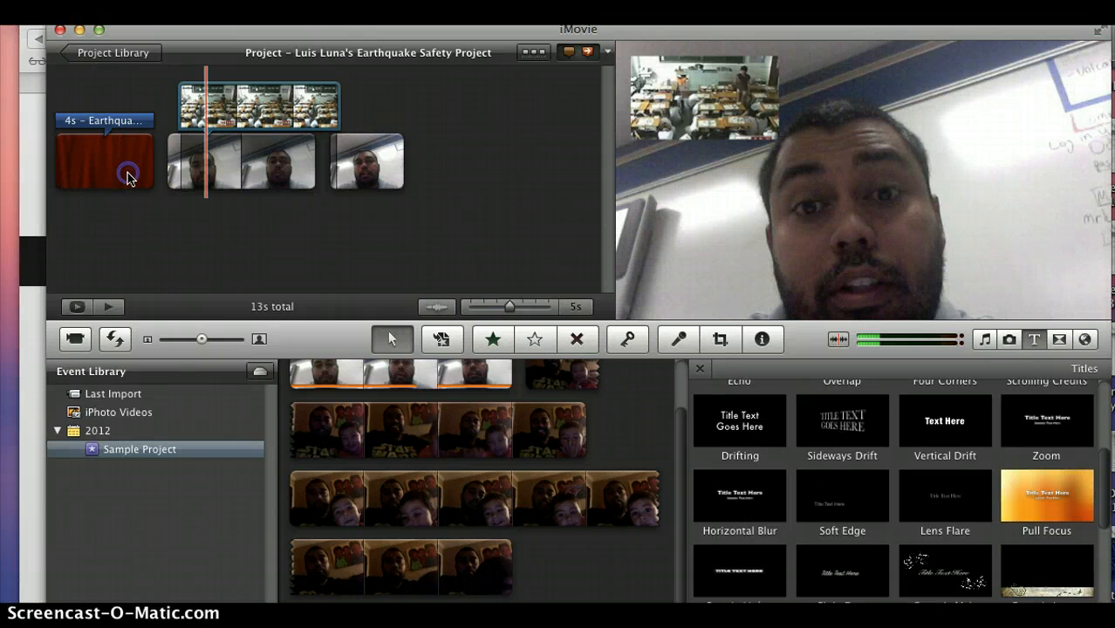
click(108, 177)
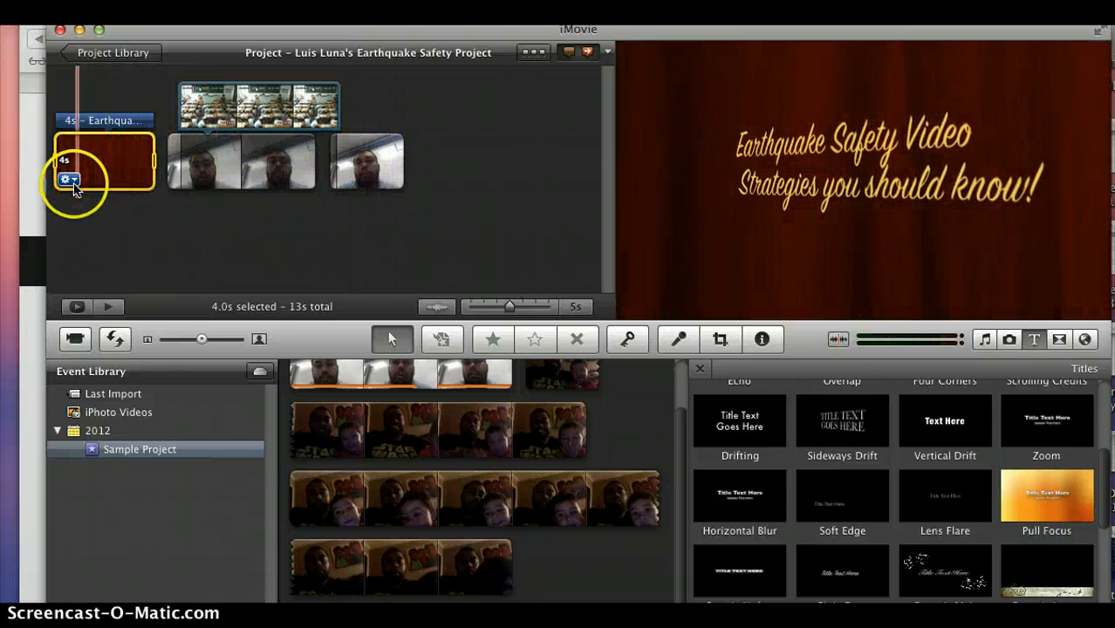
click(70, 180)
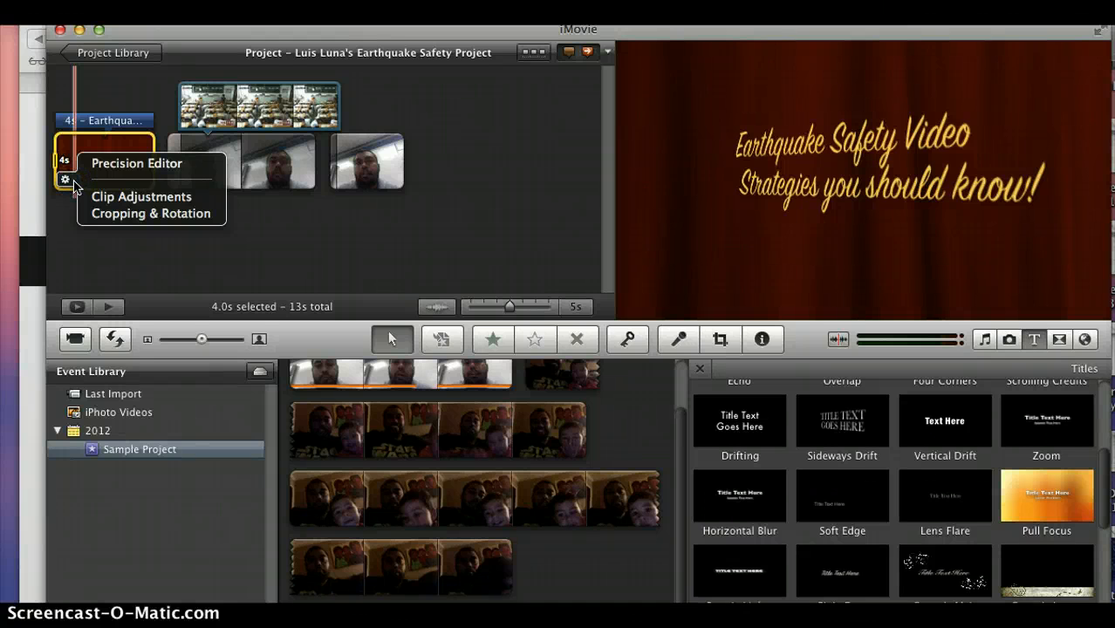
click(105, 168)
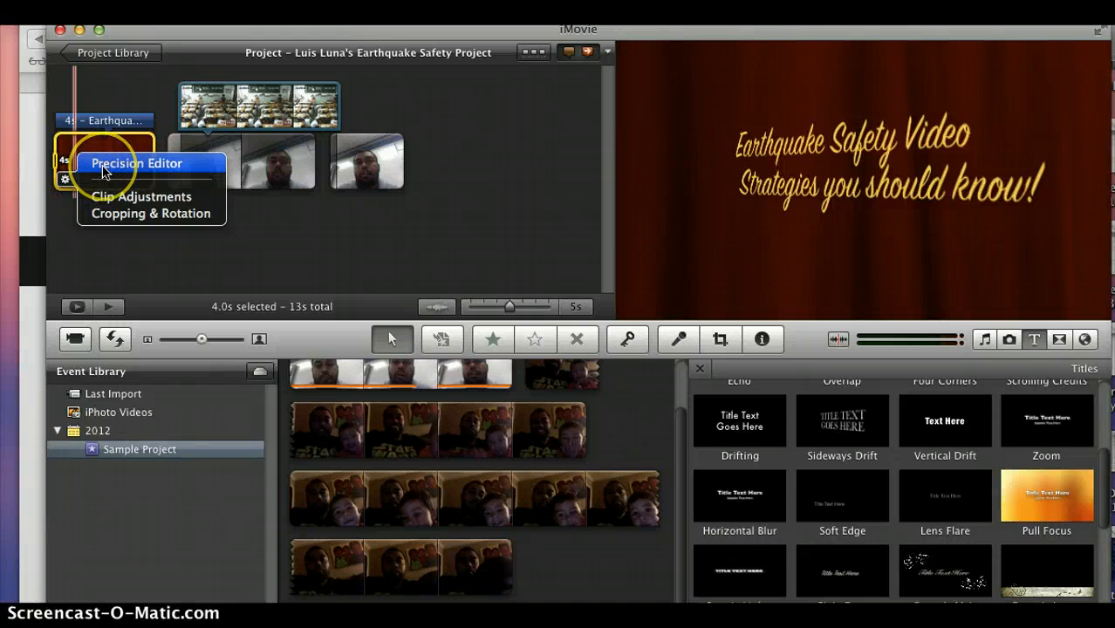
click(103, 167)
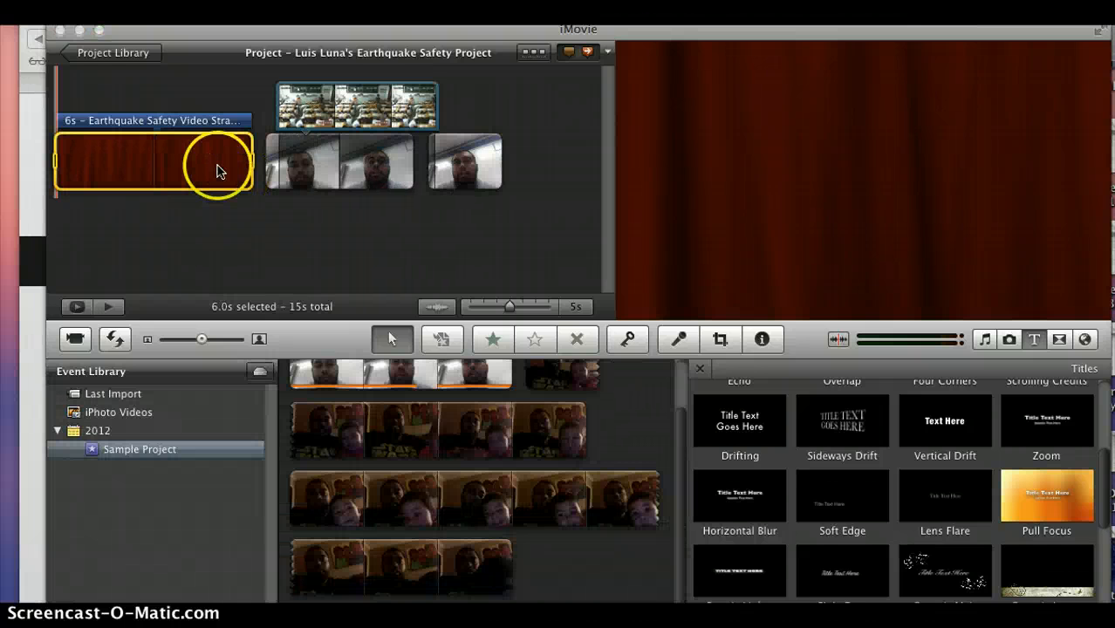
Set the duration of the opening title's curtain background clip to 10 seconds and play it back
right_click(219, 171)
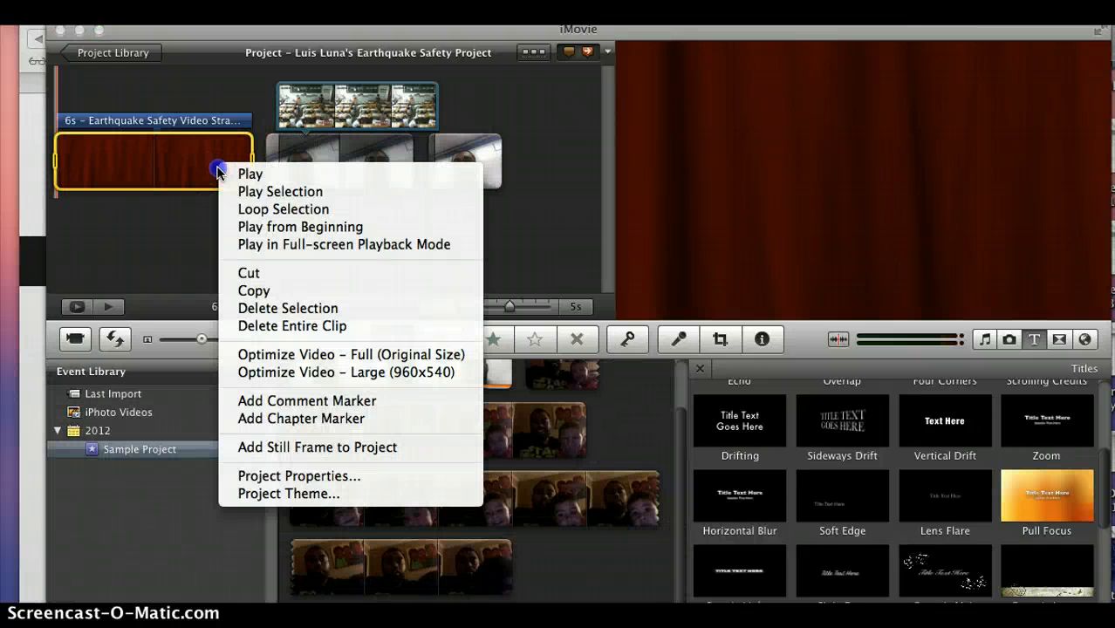
click(218, 169)
click(76, 216)
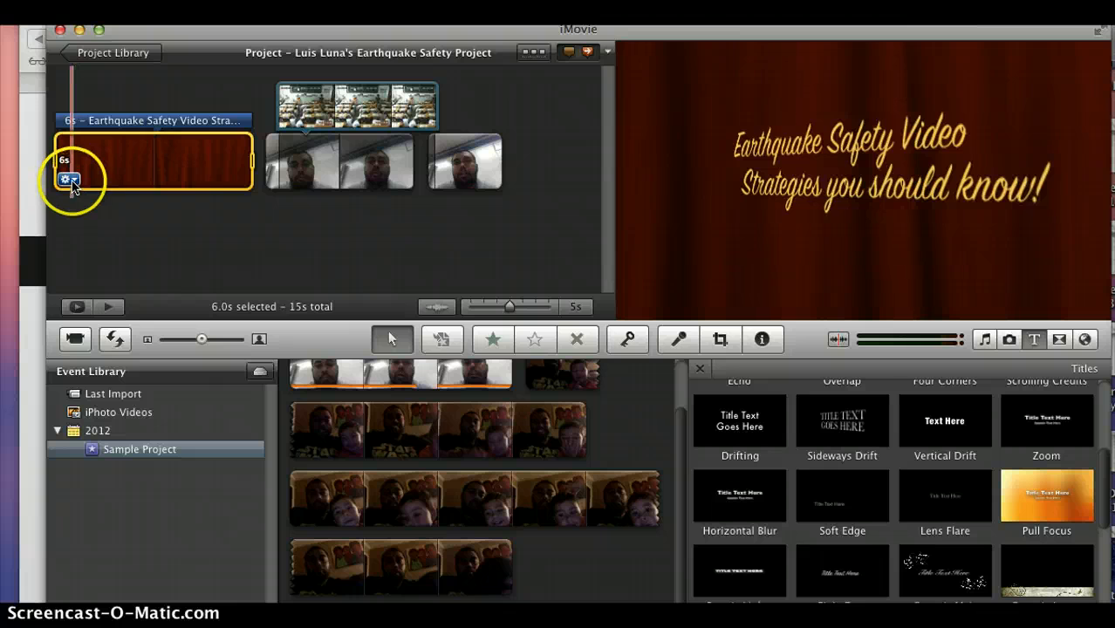
click(68, 180)
click(102, 194)
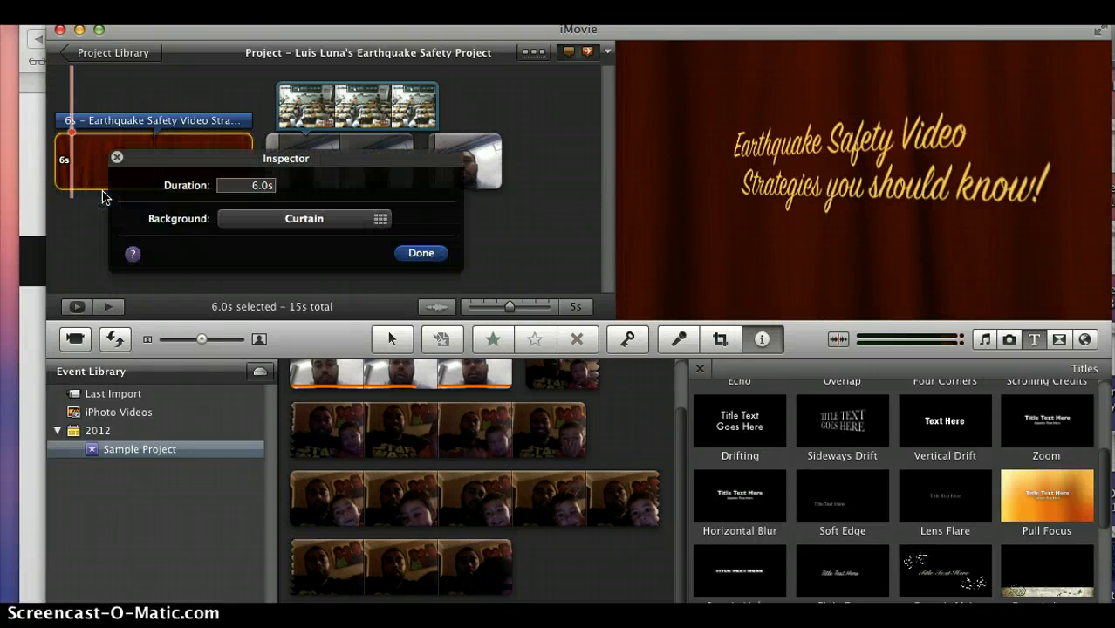
click(260, 188)
double_click(257, 187)
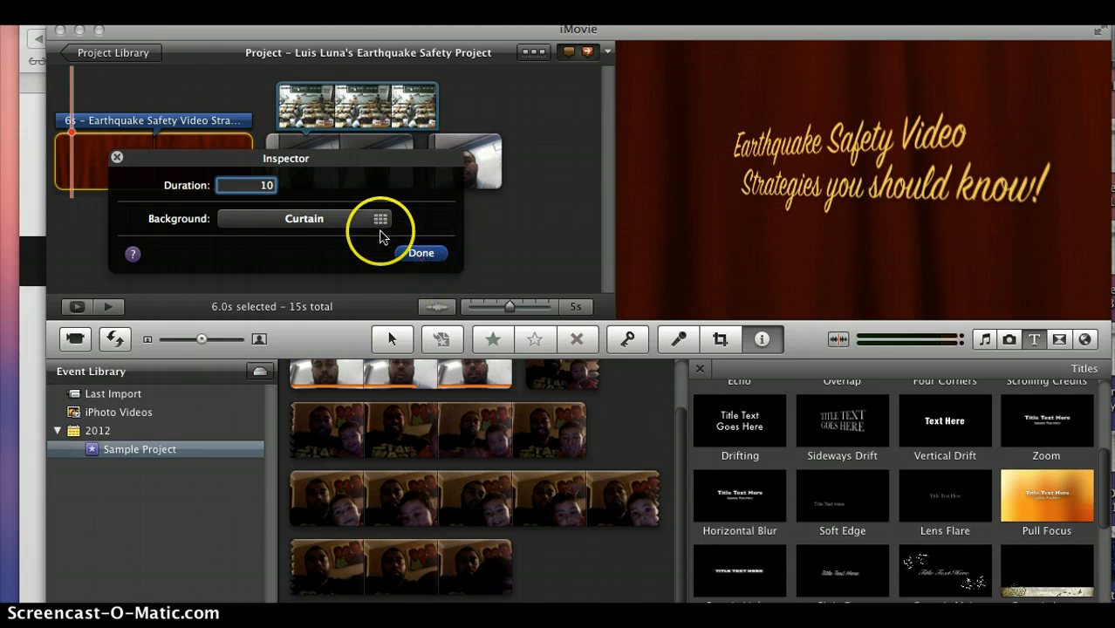
click(422, 254)
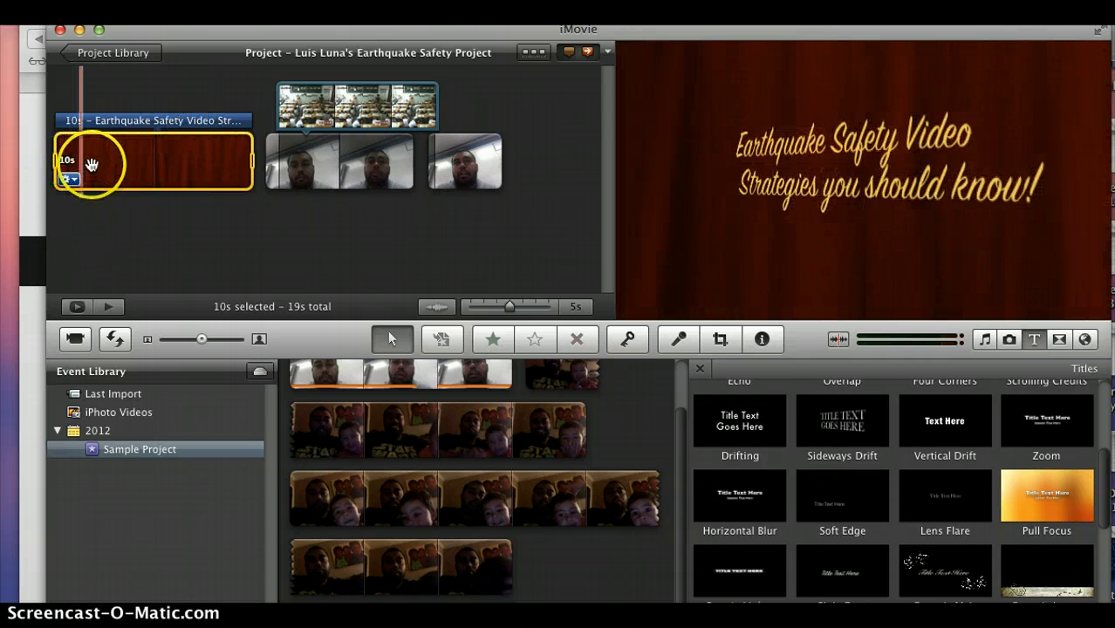
click(116, 307)
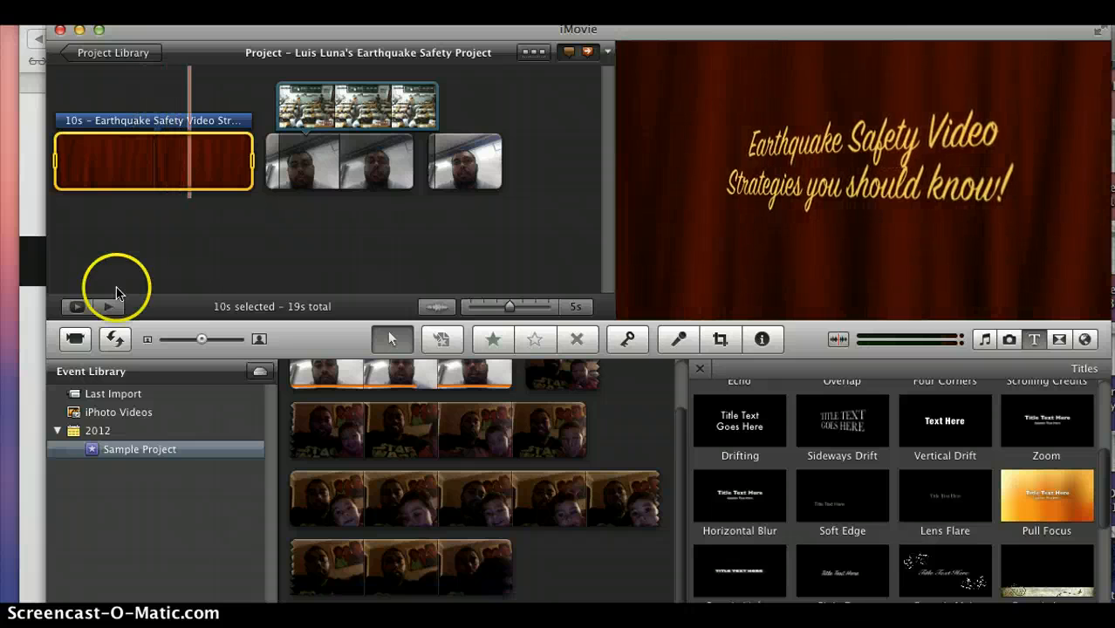
Set the duration of the opening title's curtain background clip to 4 seconds and deselect it
mouse_move(149, 169)
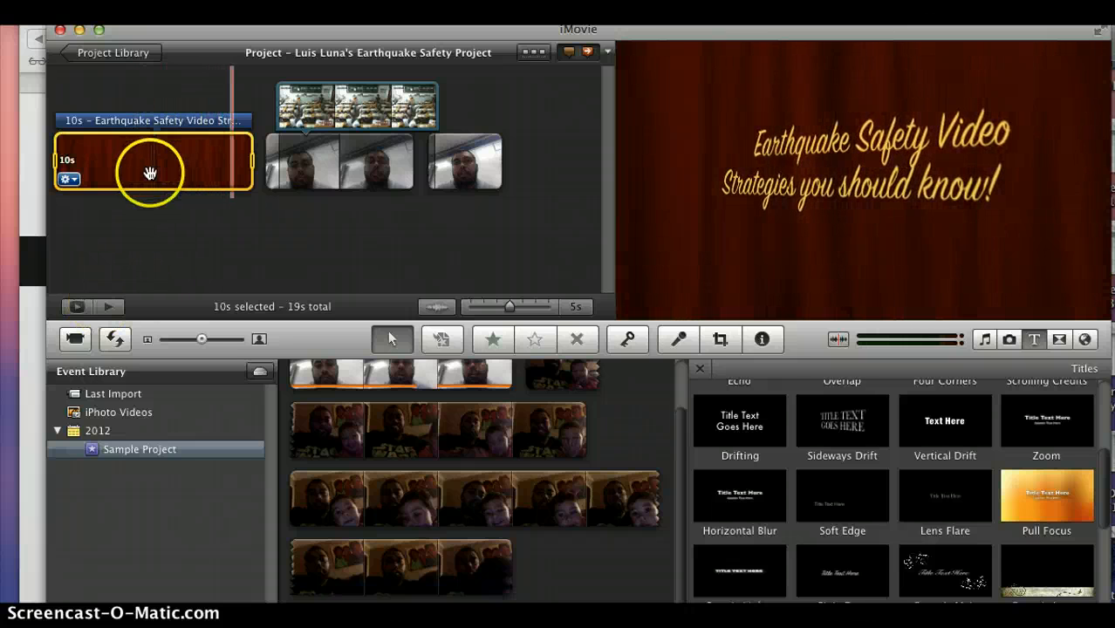
click(69, 180)
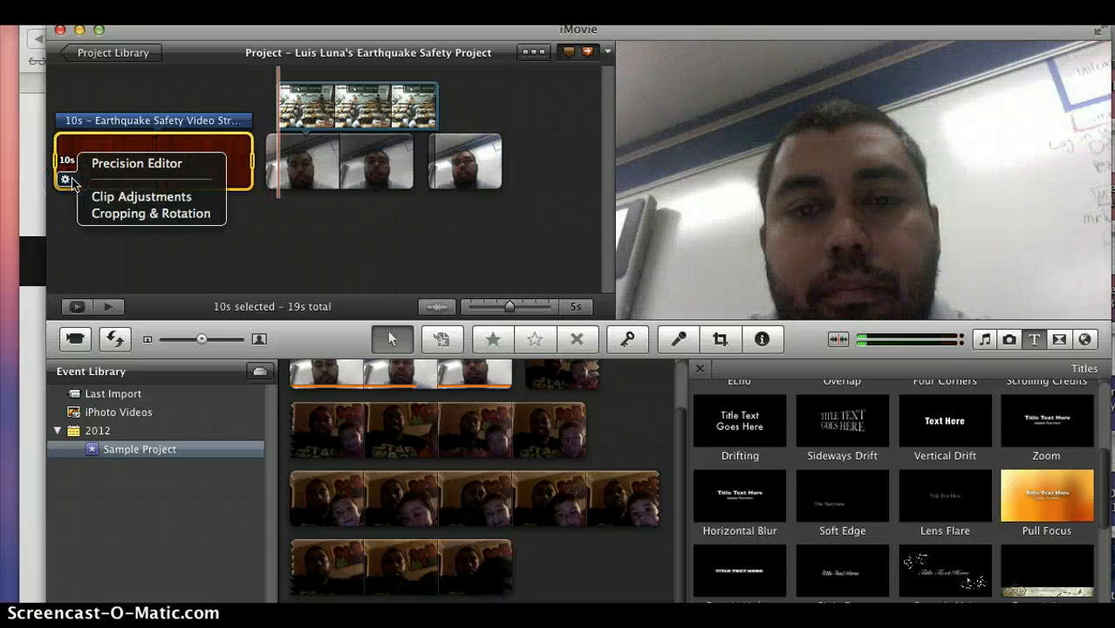
click(98, 194)
double_click(259, 186)
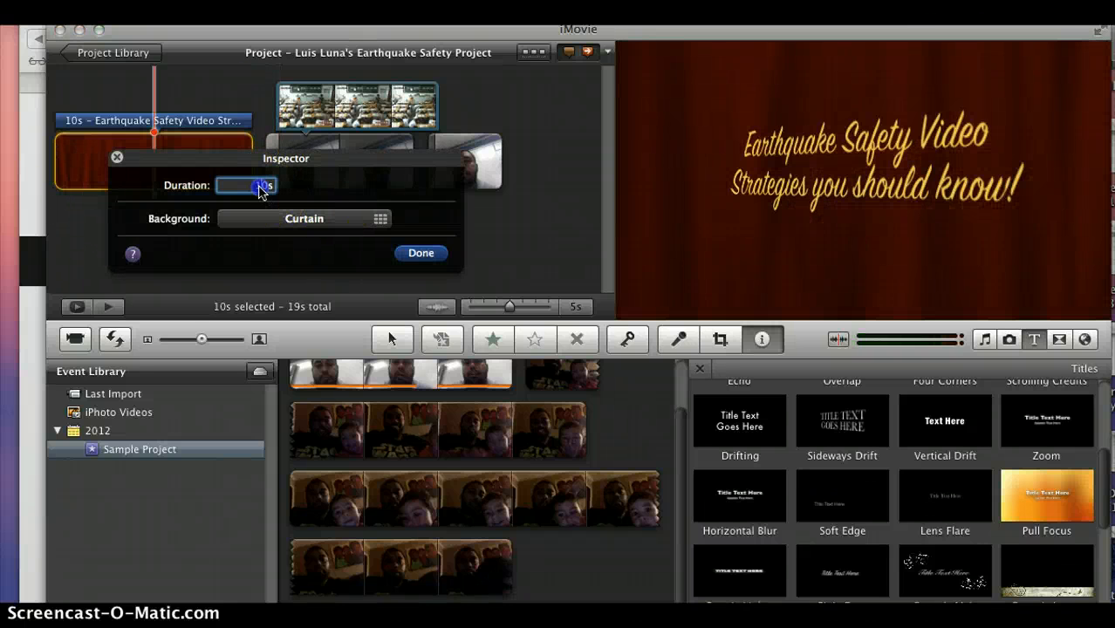
text(4)
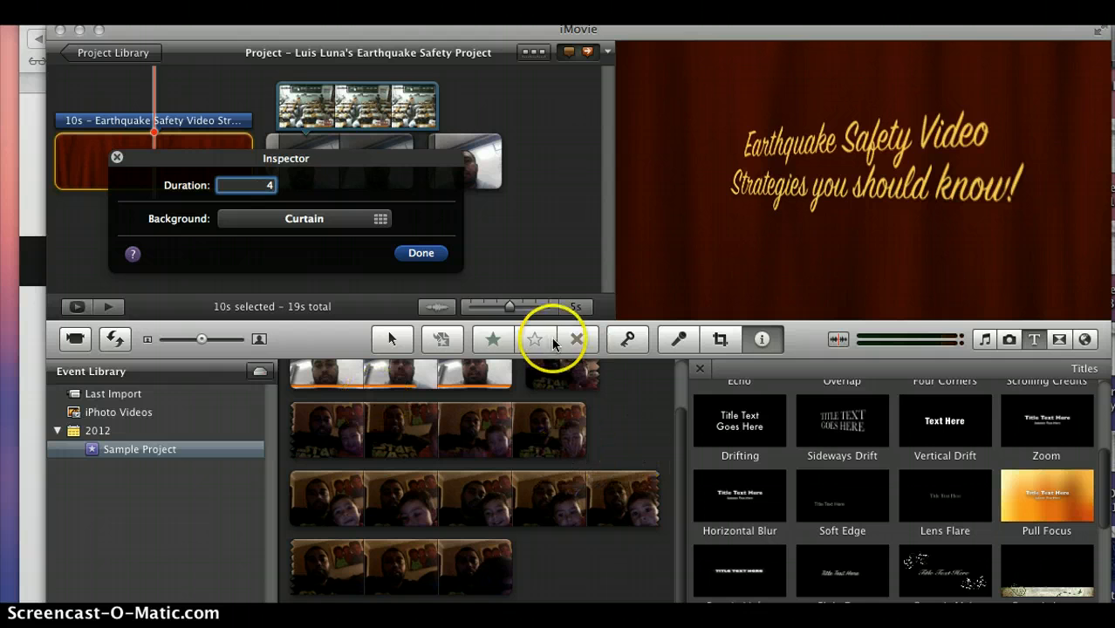
key(Return)
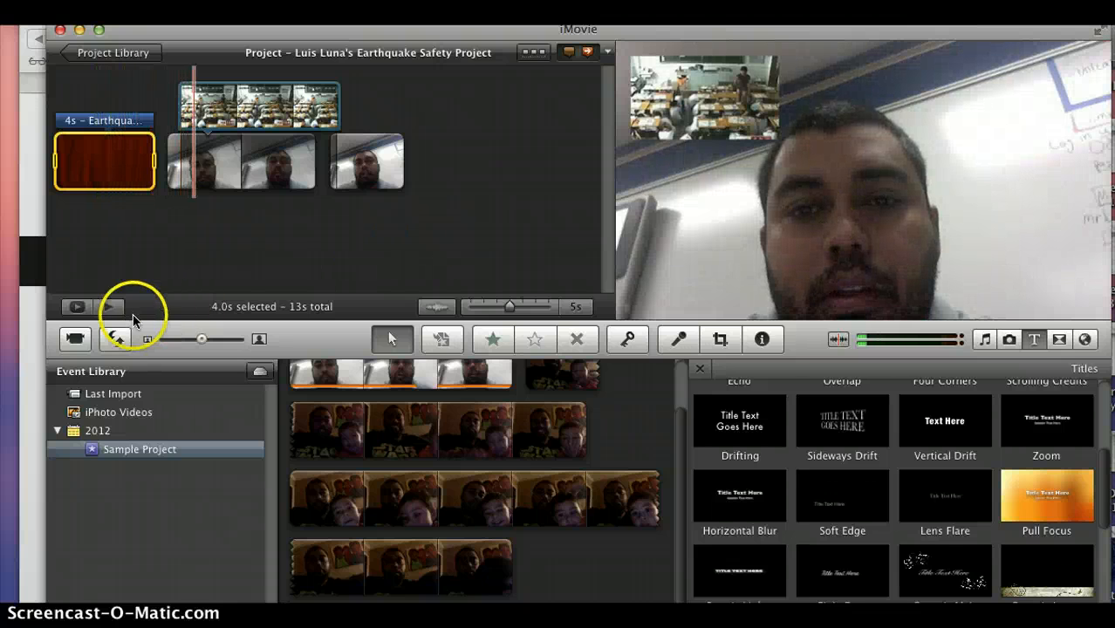
click(133, 180)
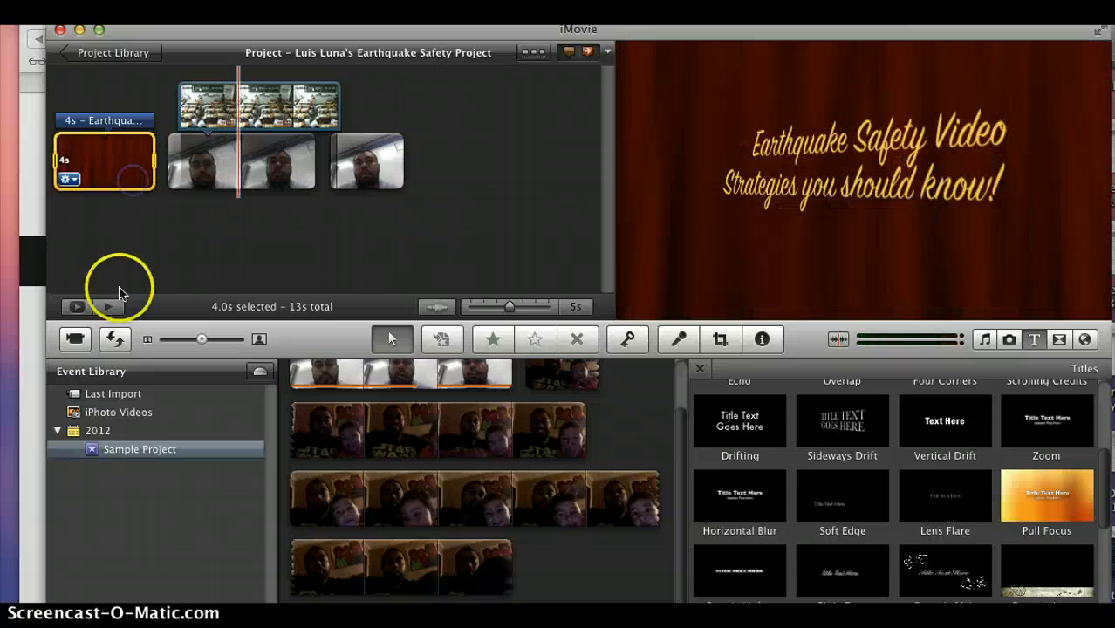
click(119, 286)
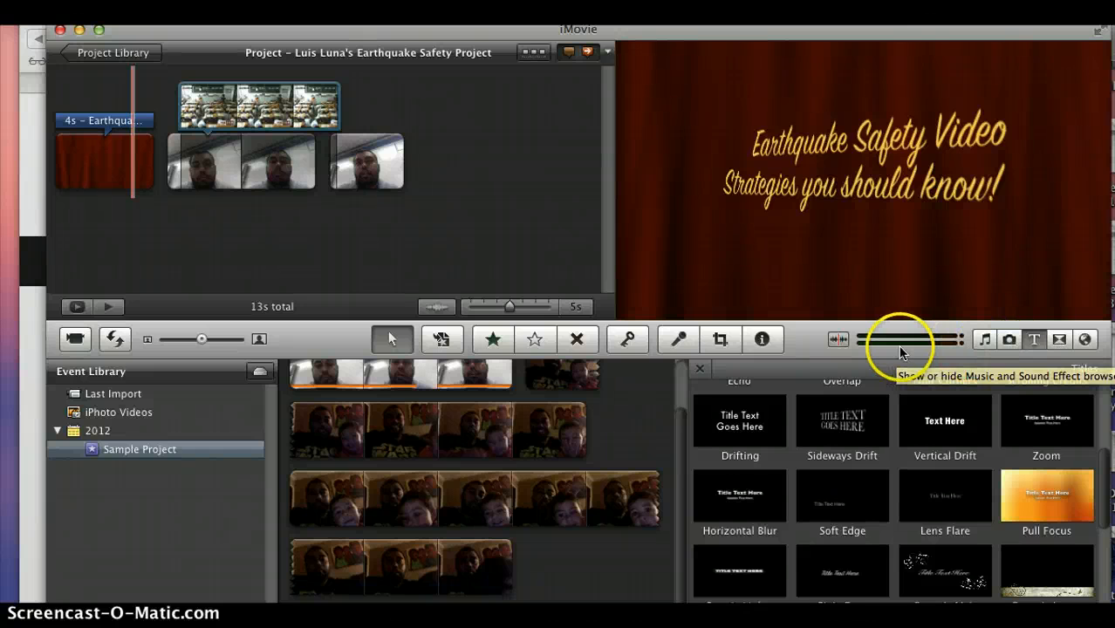
Add a Cross Zoom transition after the last clip at the end of the project
click(1058, 340)
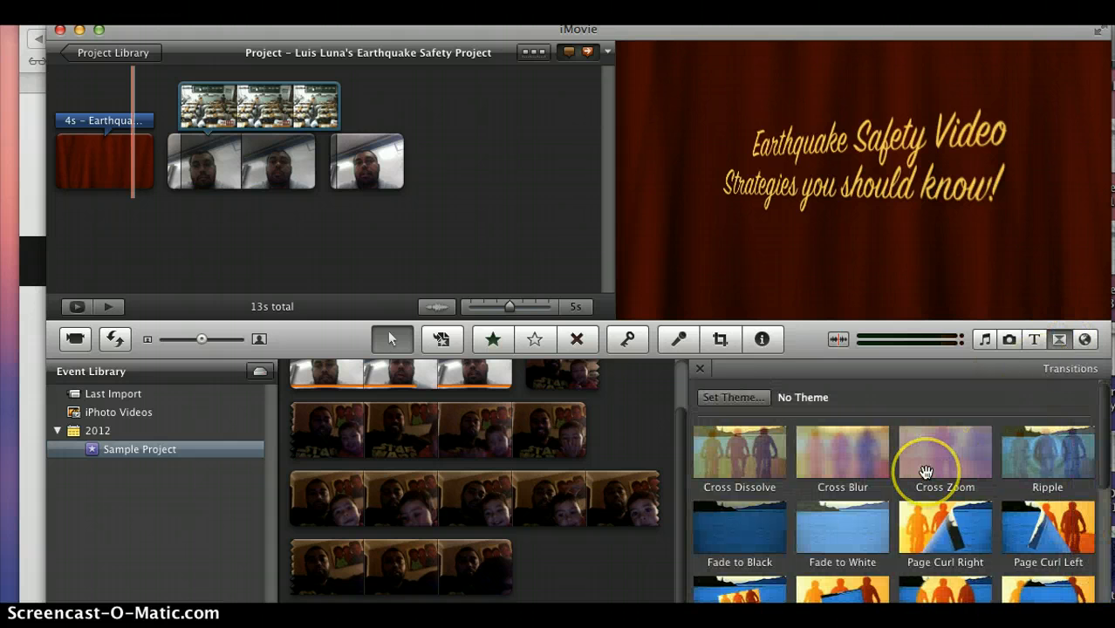
scroll(925, 471, down, 3)
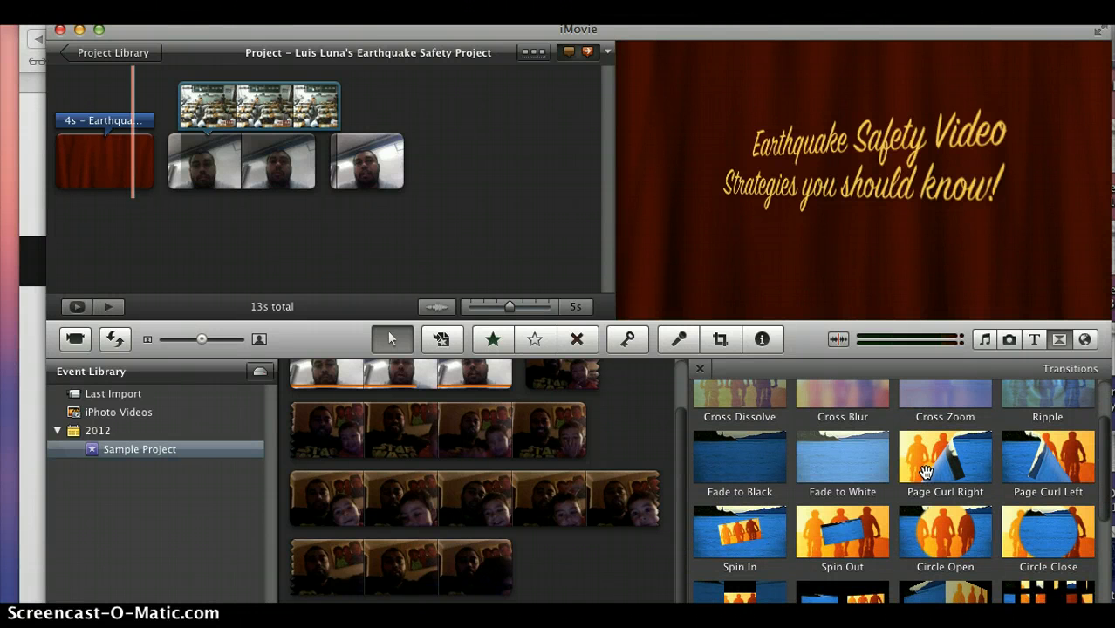
scroll(926, 471, up, 2)
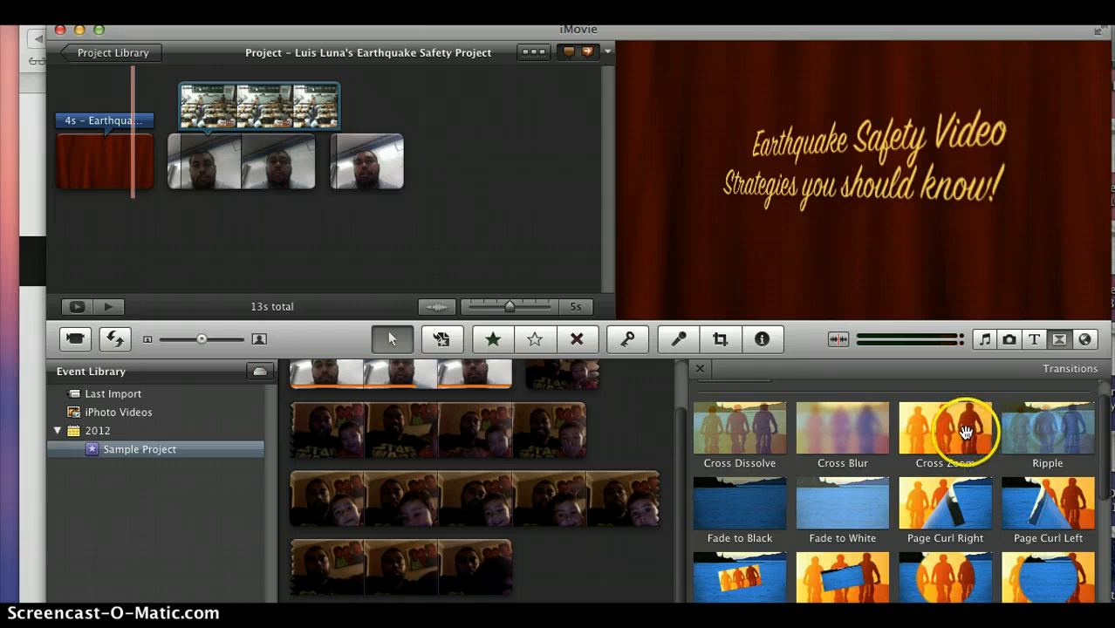
drag(965, 432, 448, 163)
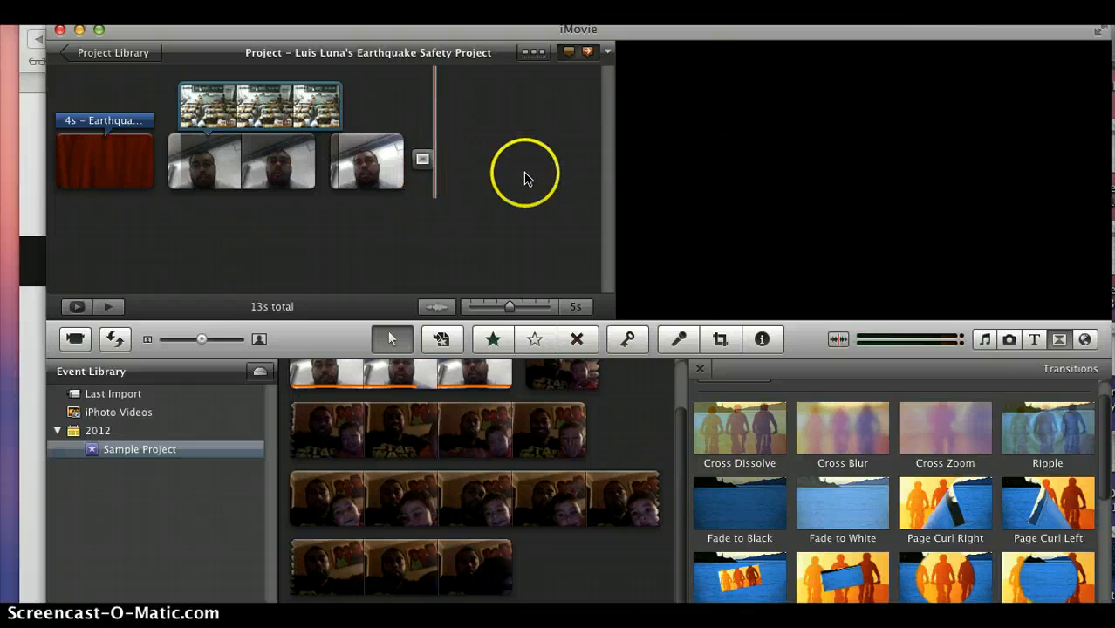
scroll(823, 415, down, 3)
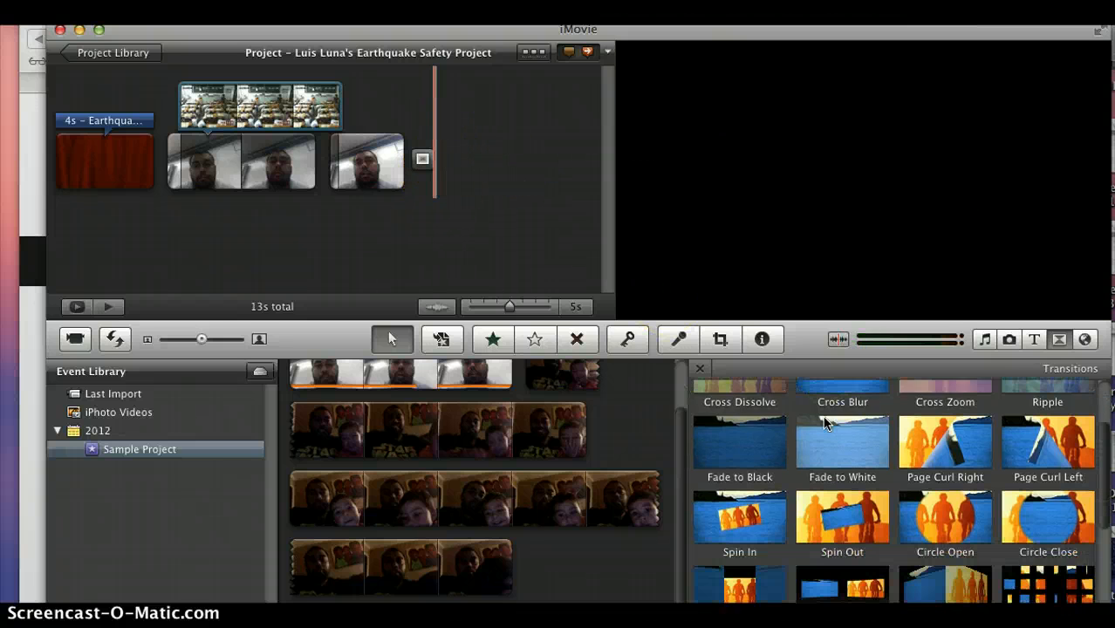